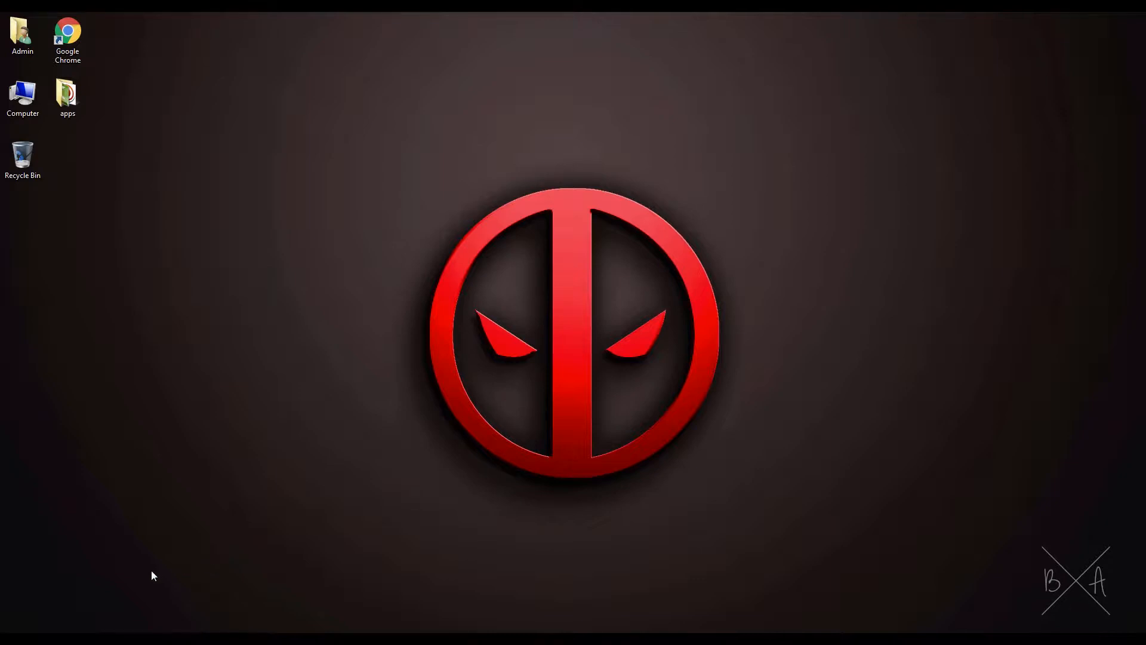
Step: Switch to Premiere Pro, preview the Tutorial sequence and return the playhead to the start of the timeline
left_click(149, 604)
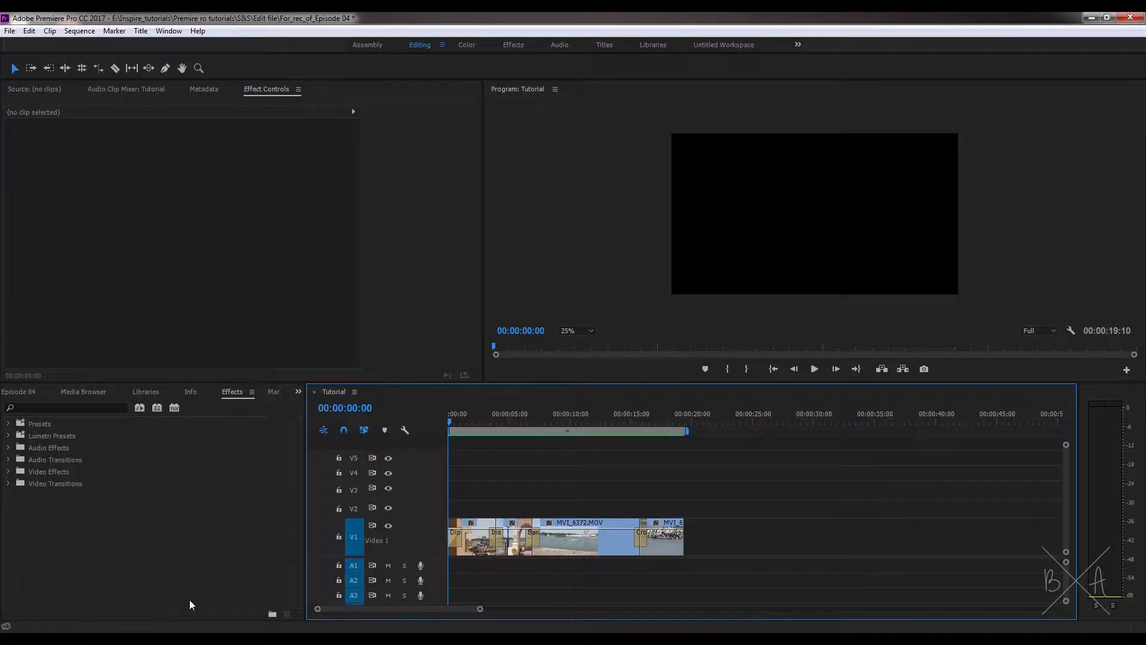
key("space")
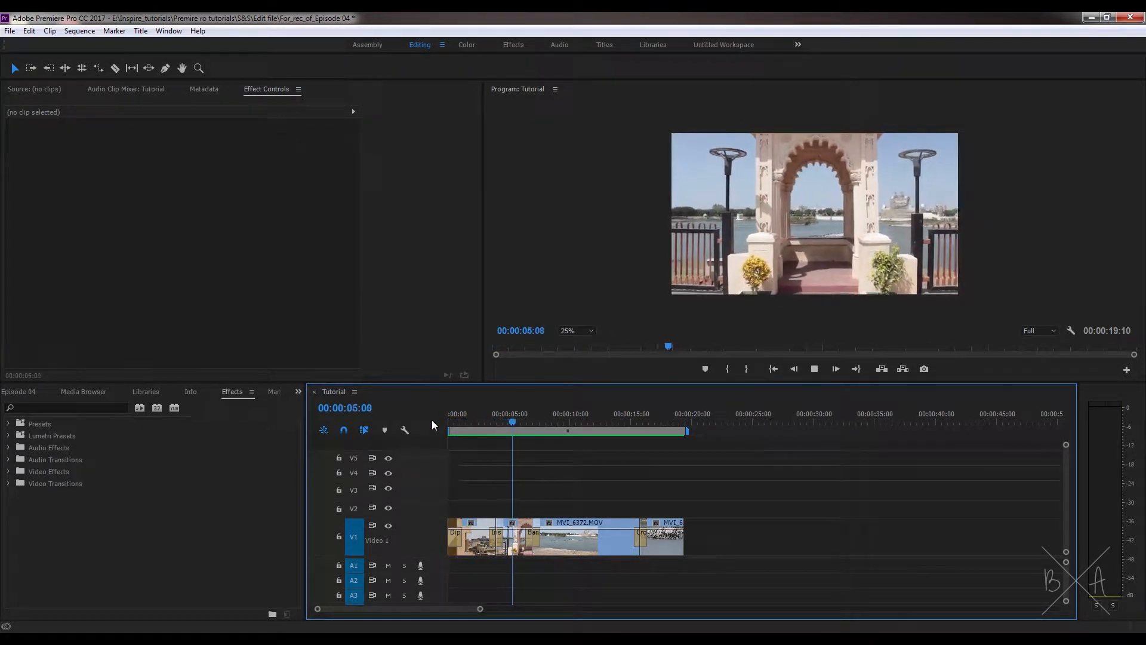
left_click_drag(465, 421, 427, 432)
key("=")
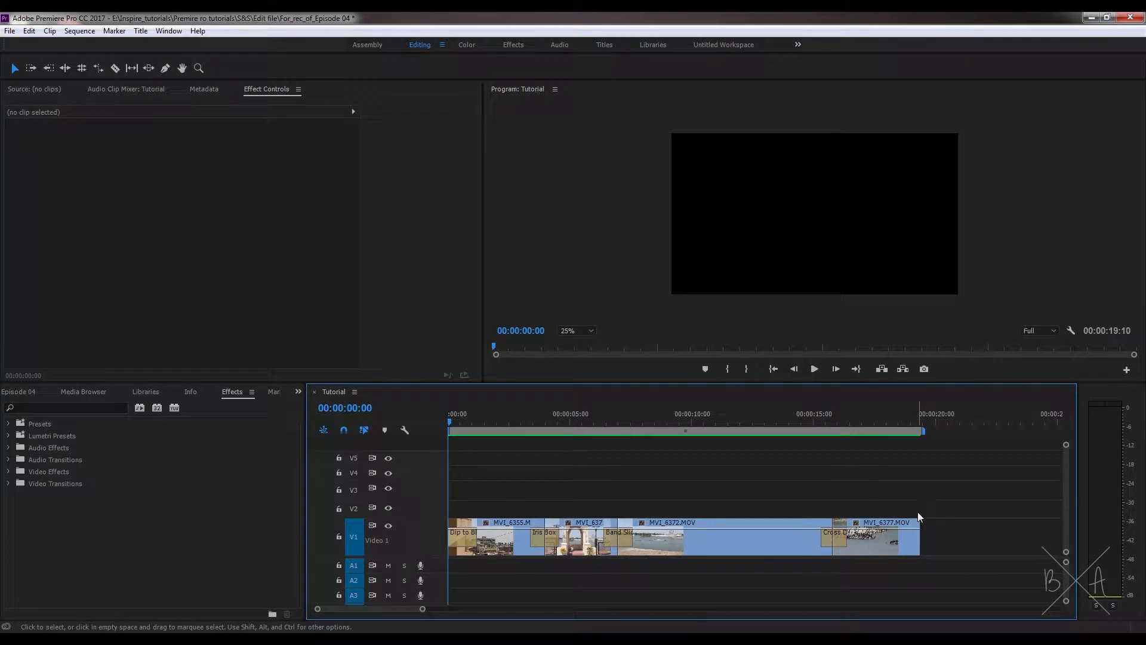
Step: Create a new title in the project with a 1920 × 1080 frame, 25.00 fps and square pixels
key("shift+1")
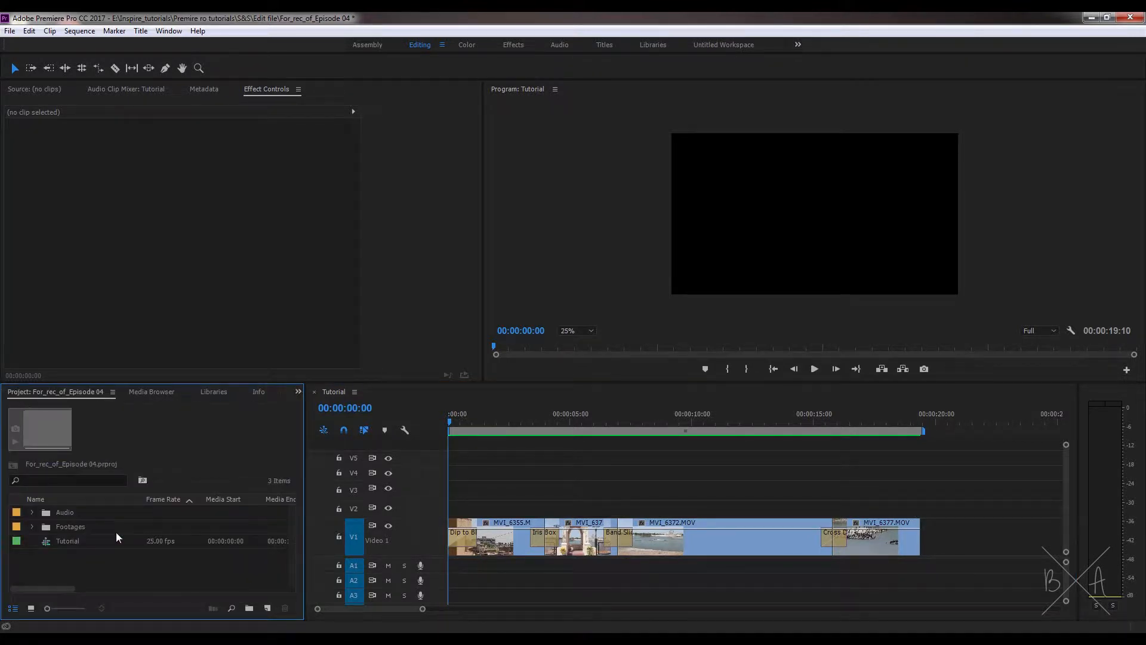
left_click(268, 608)
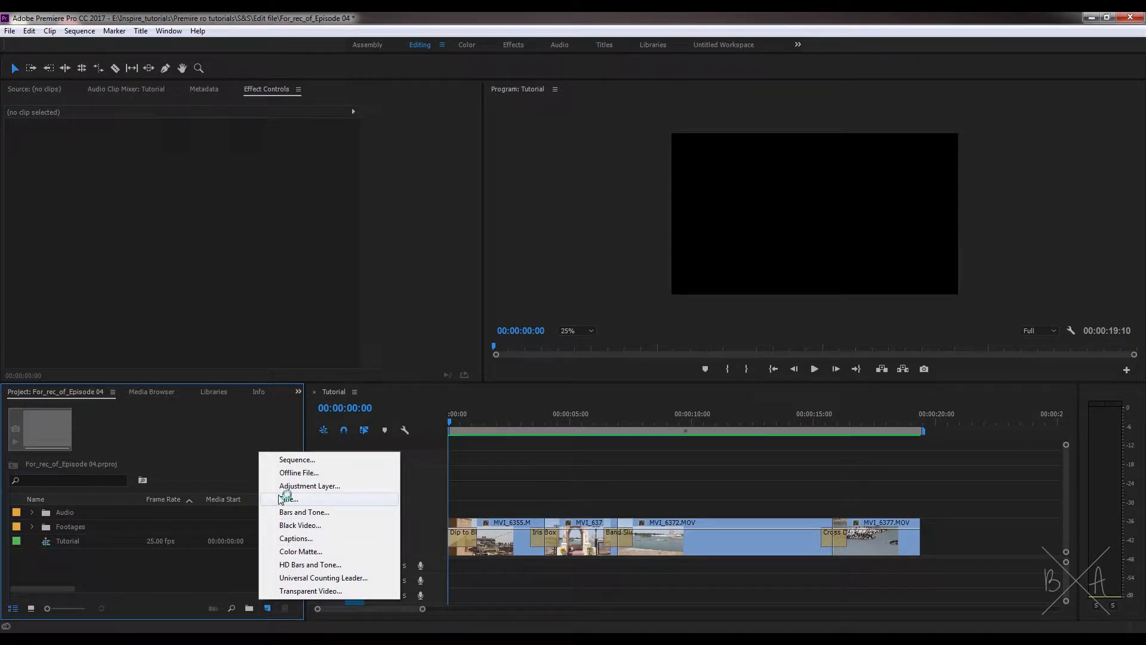
left_click(307, 501)
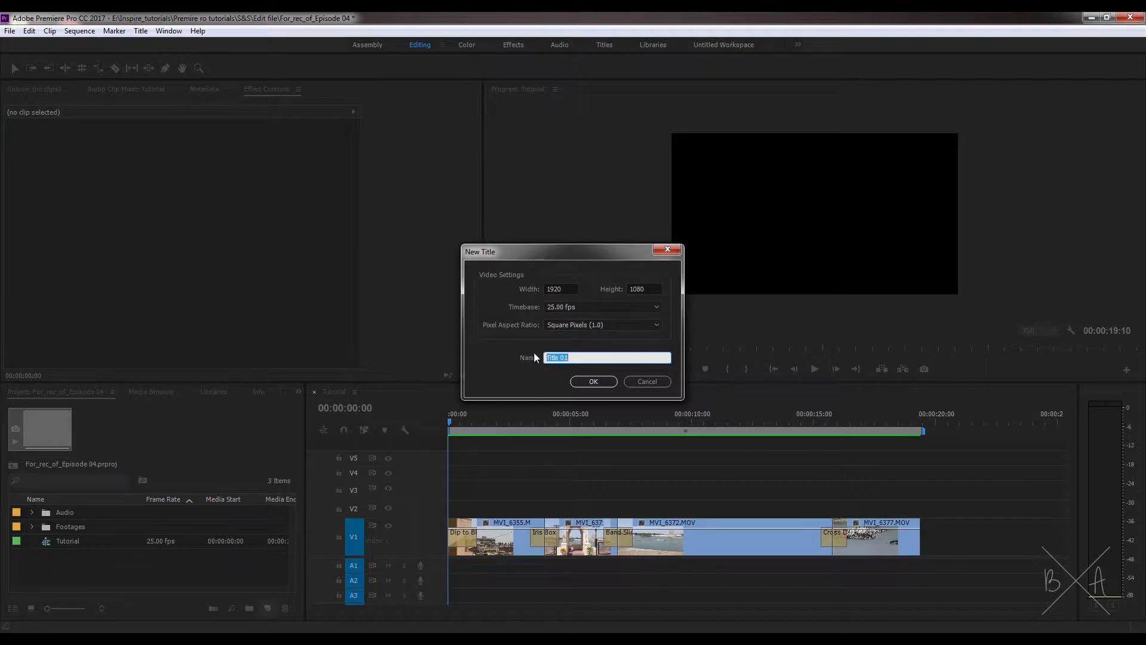
left_click(604, 385)
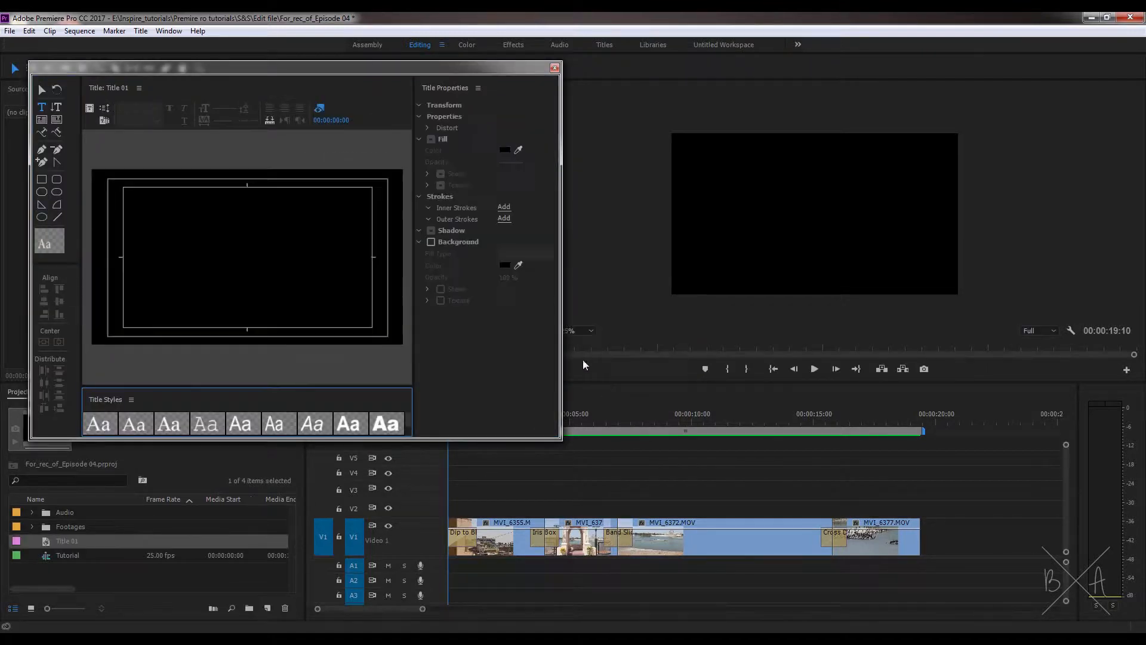
Step: Reposition and enlarge the title editor window, and extend its Title Styles area to show several rows of styles
left_click_drag(397, 67, 415, 71)
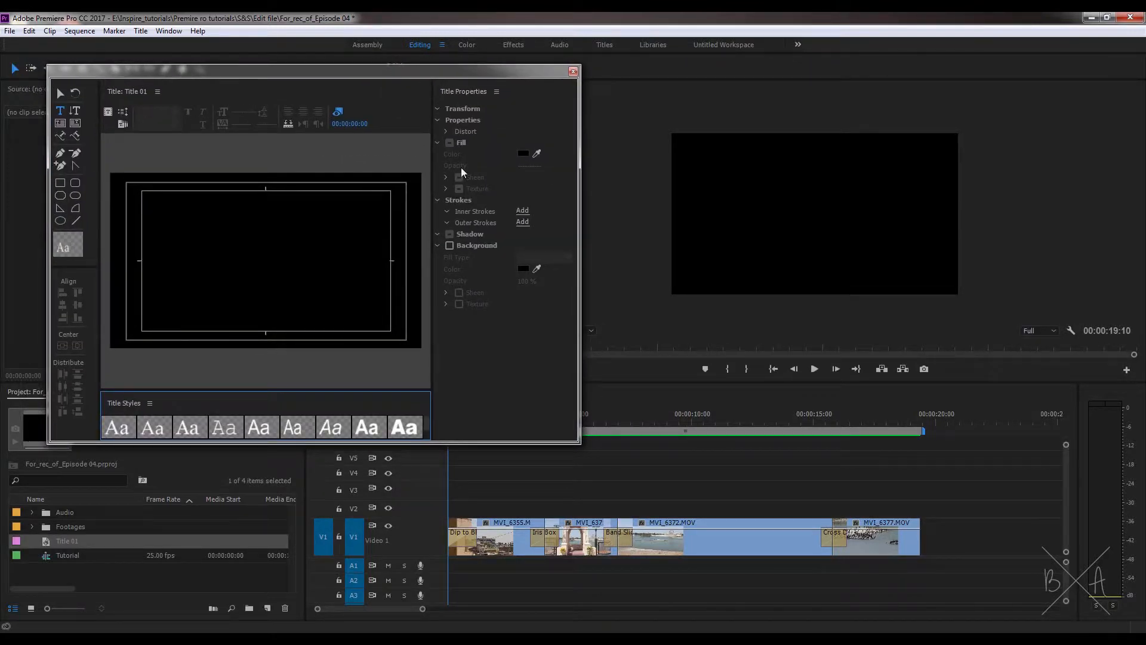
left_click_drag(576, 441, 707, 547)
left_click_drag(173, 476, 176, 367)
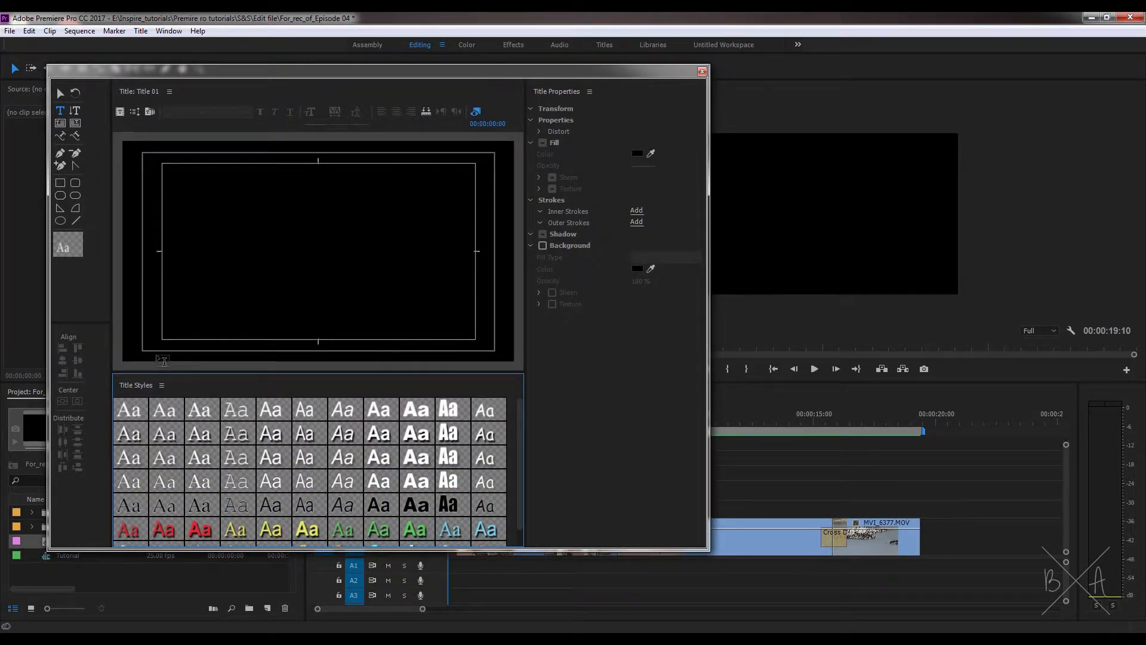
Step: Add the text "Short & Sweet" to the title canvas
left_click(230, 248)
type("Sho")
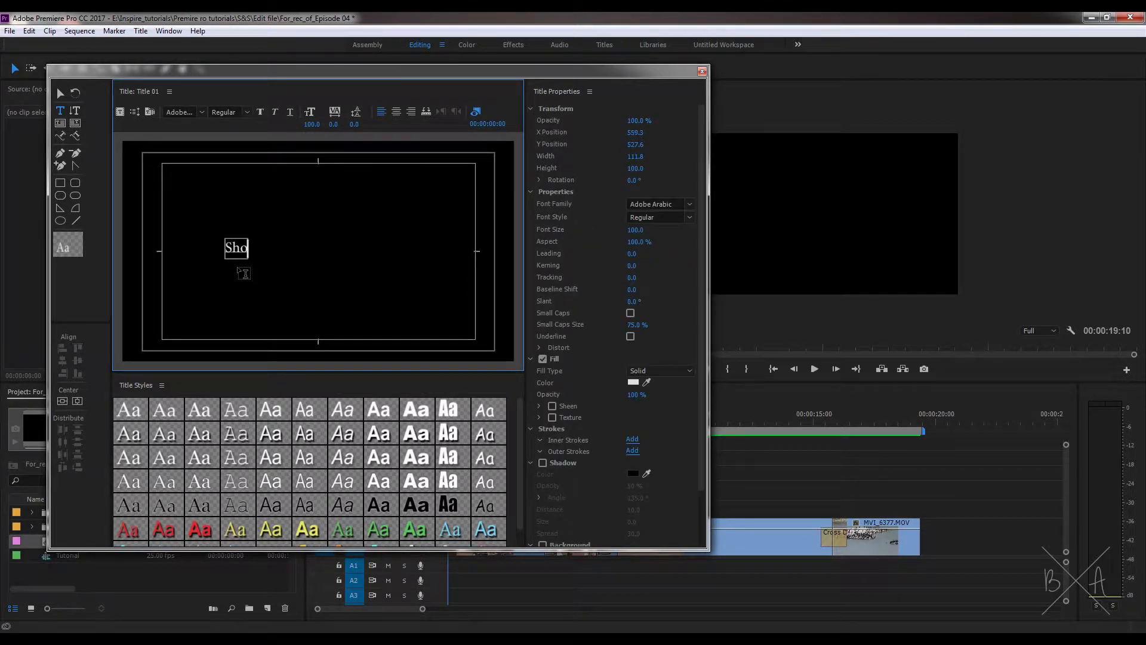
type("rt & Sweet")
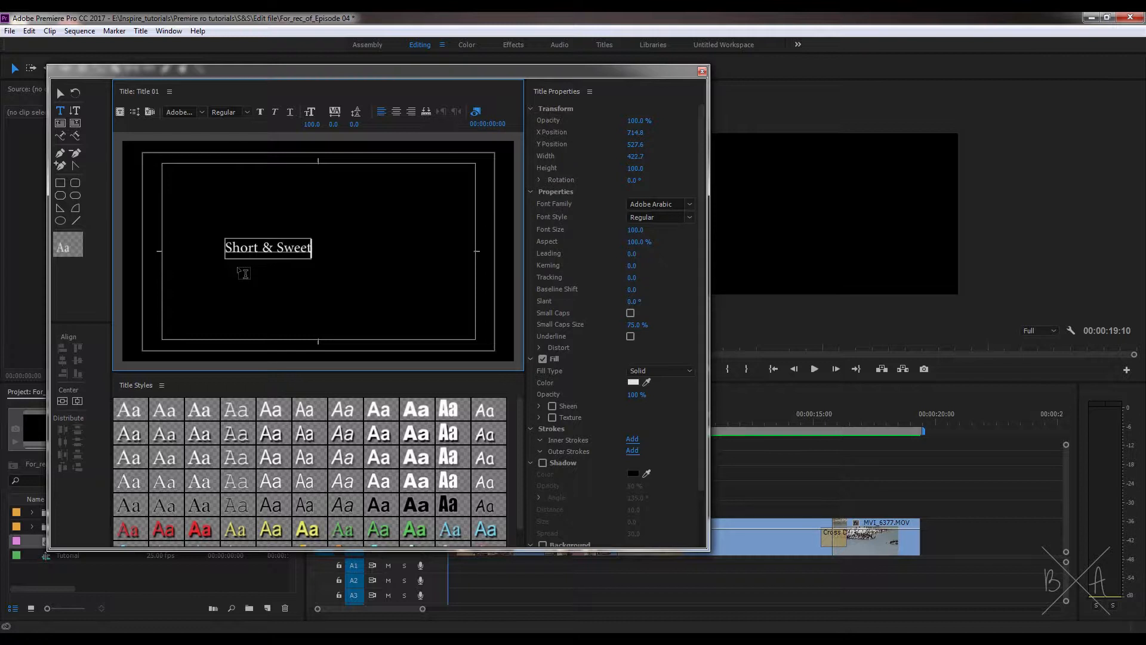
Step: Select the "Short & Sweet" text with the Selection Tool and centre it vertically and horizontally in the frame
left_click(59, 94)
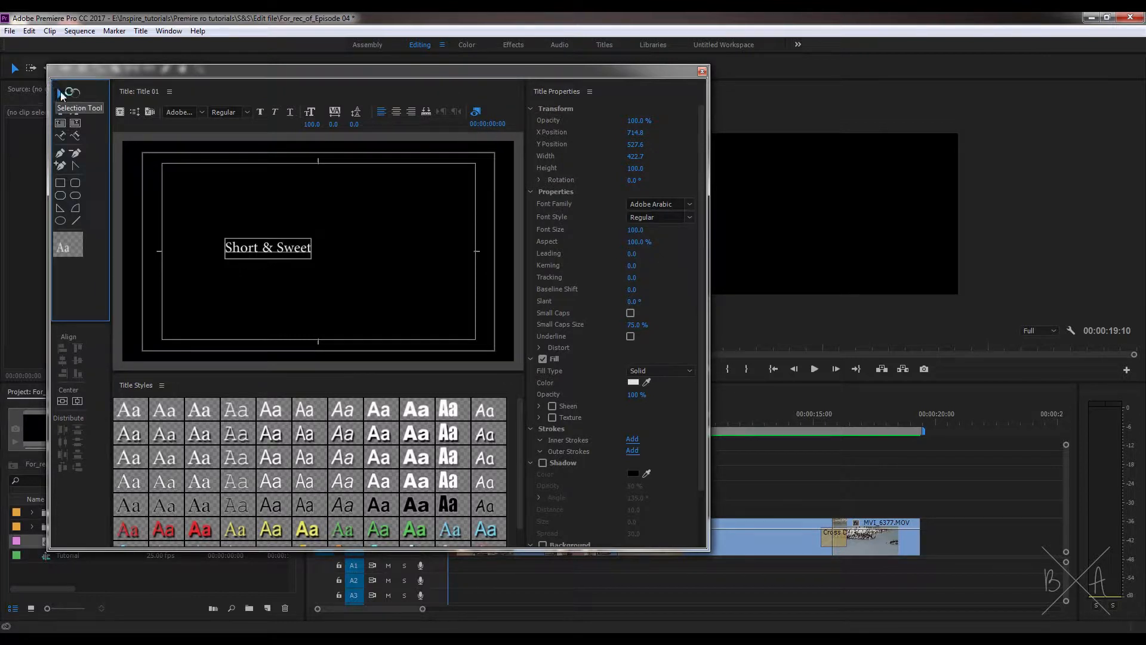
left_click(58, 94)
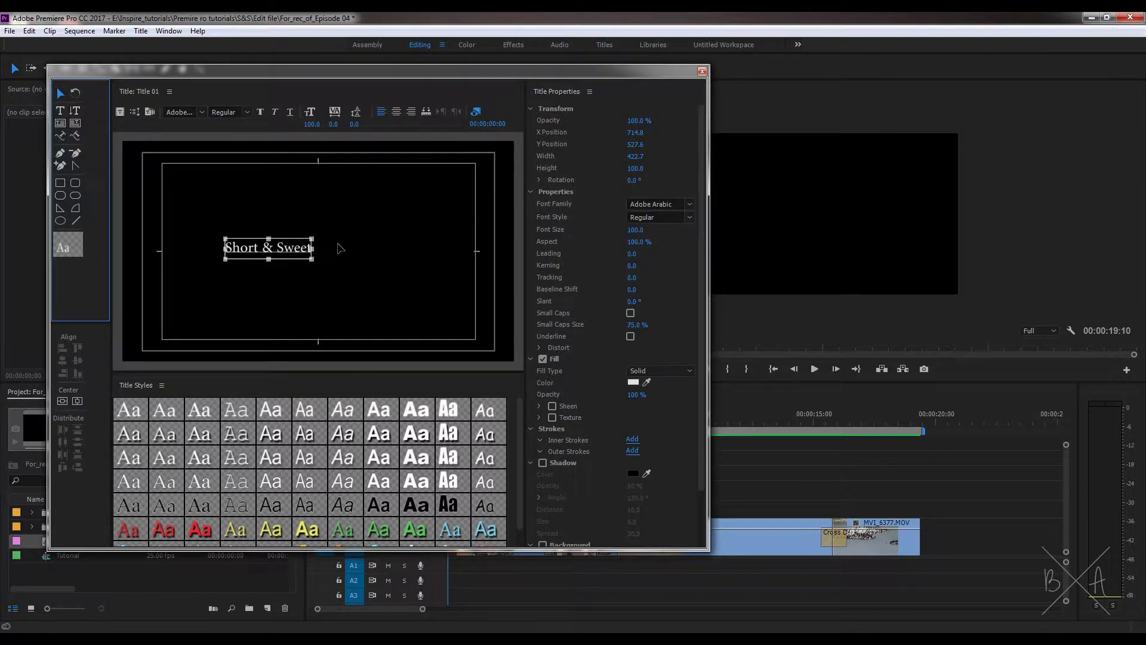
left_click_drag(306, 247, 322, 282)
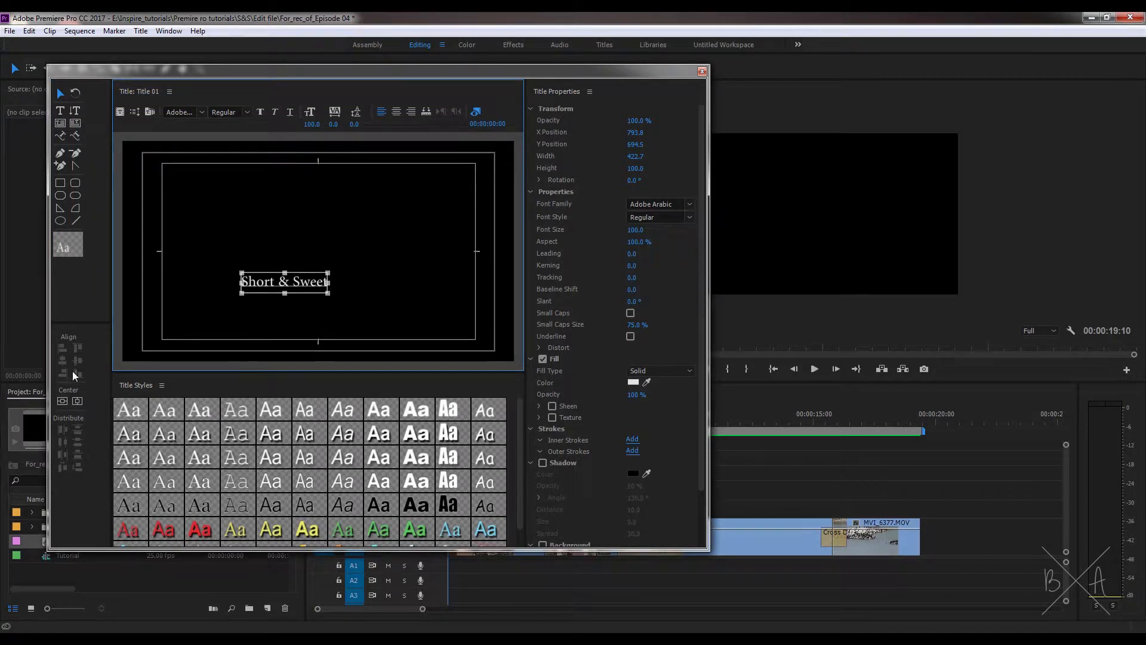
left_click(62, 401)
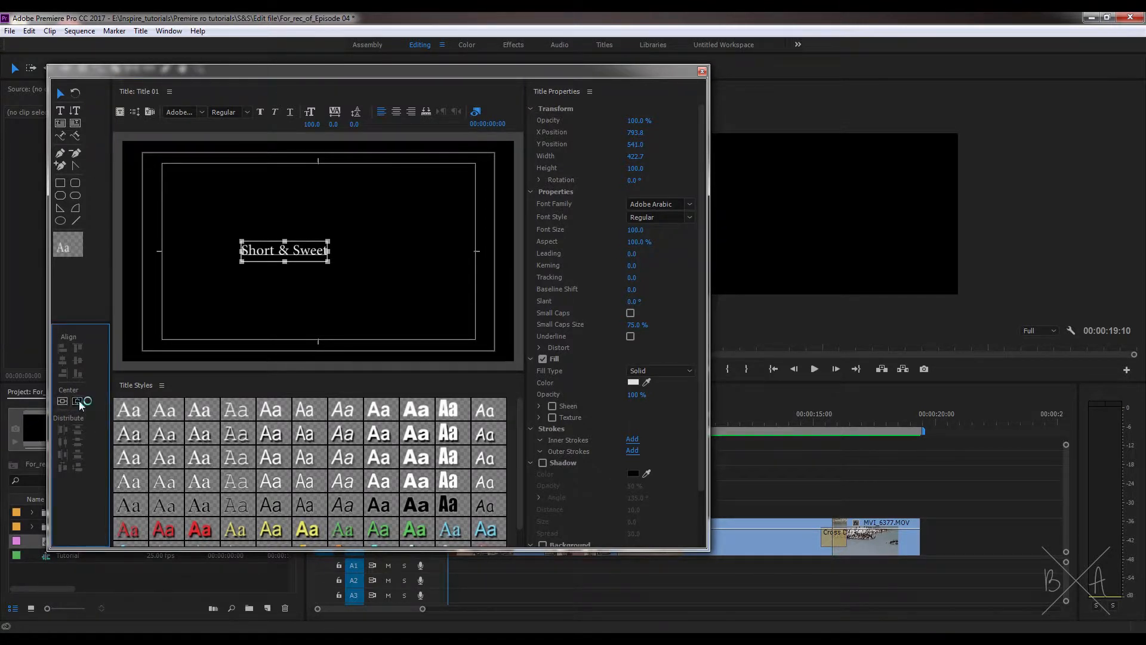
left_click(77, 401)
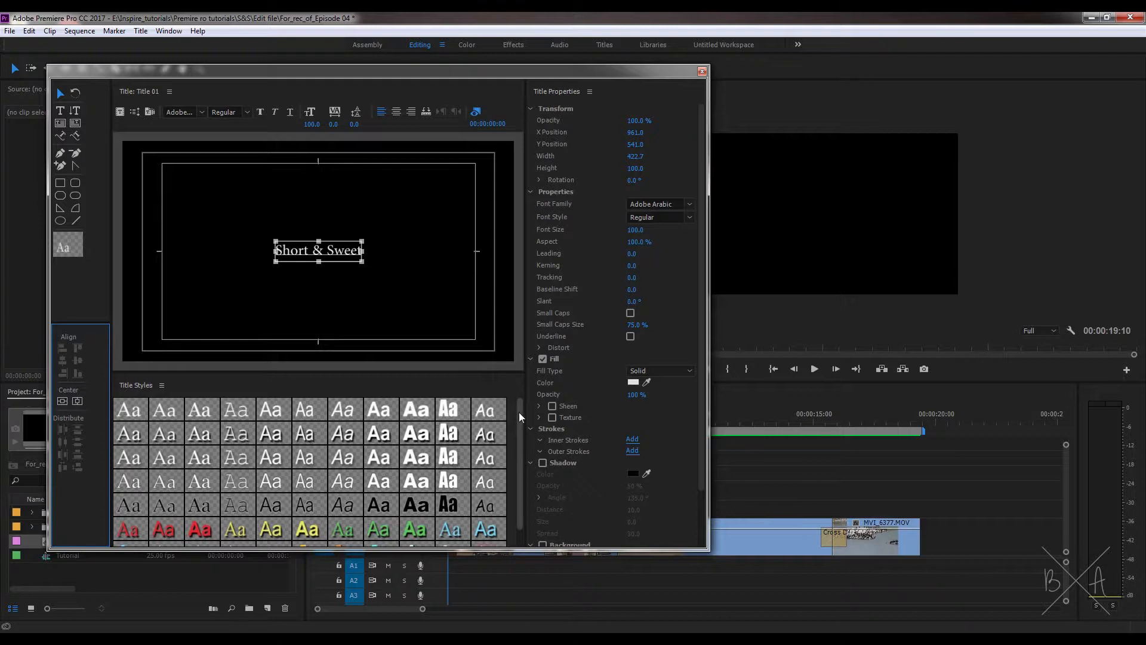
Step: Try several preset title styles on the text, including white Arial variants and green, red and yellow ones
mouse_move(519, 412)
left_mouse_down()
mouse_move(519, 438)
mouse_move(517, 400)
left_mouse_up()
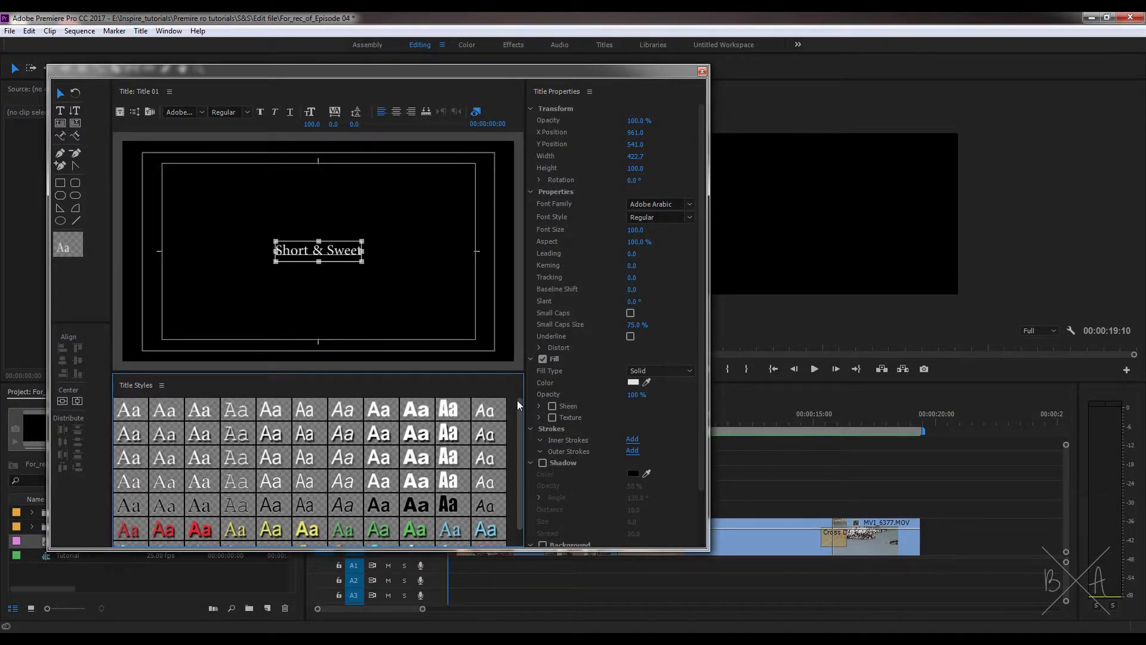
left_click(268, 412)
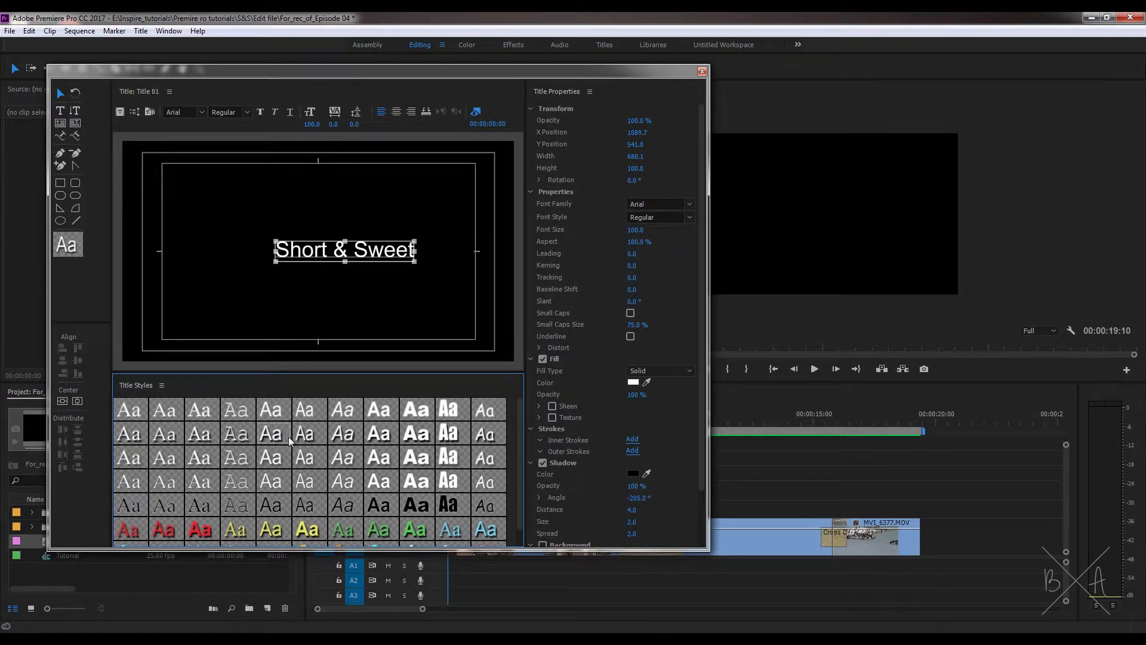
left_click(305, 437)
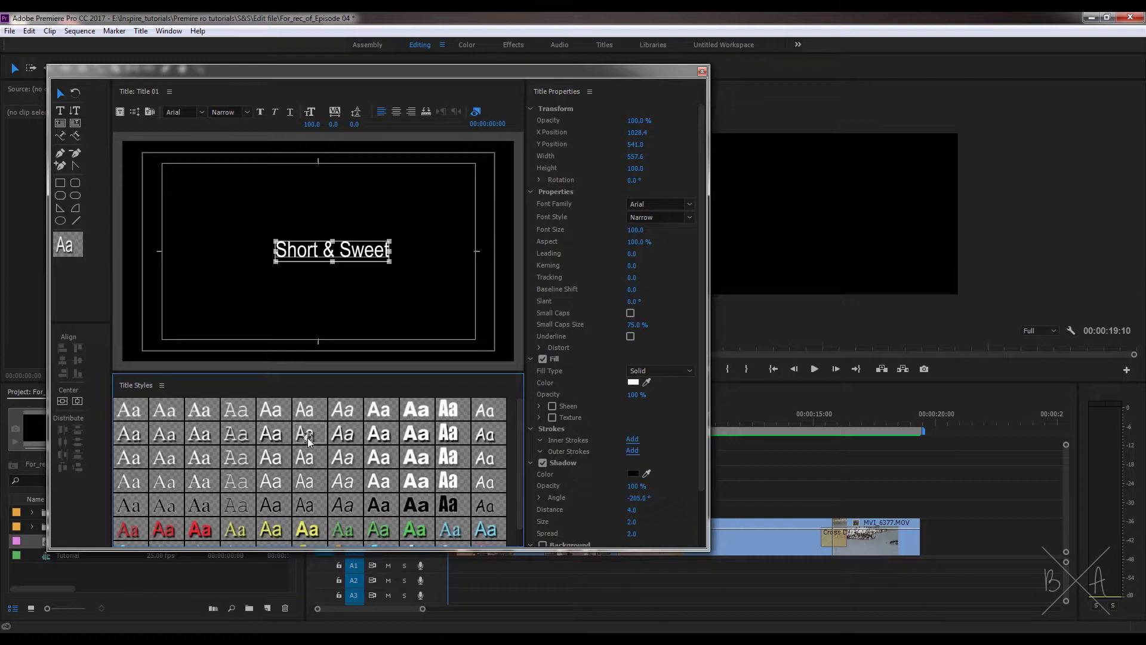
left_click(338, 460)
left_click(381, 436)
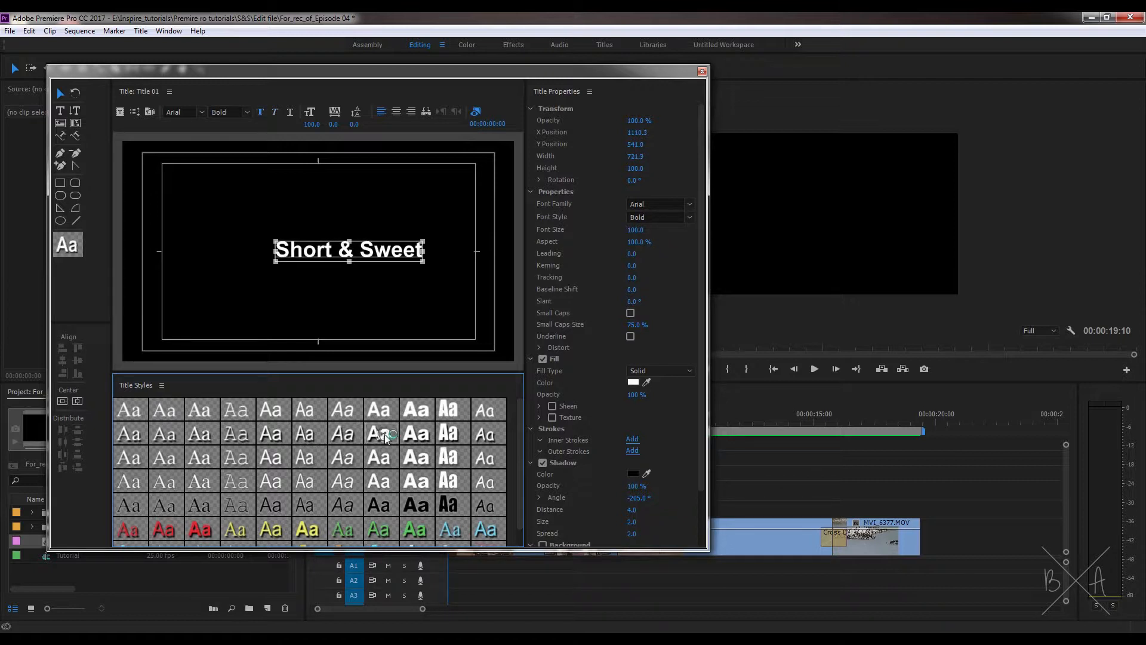
left_click(425, 439)
left_click(379, 529)
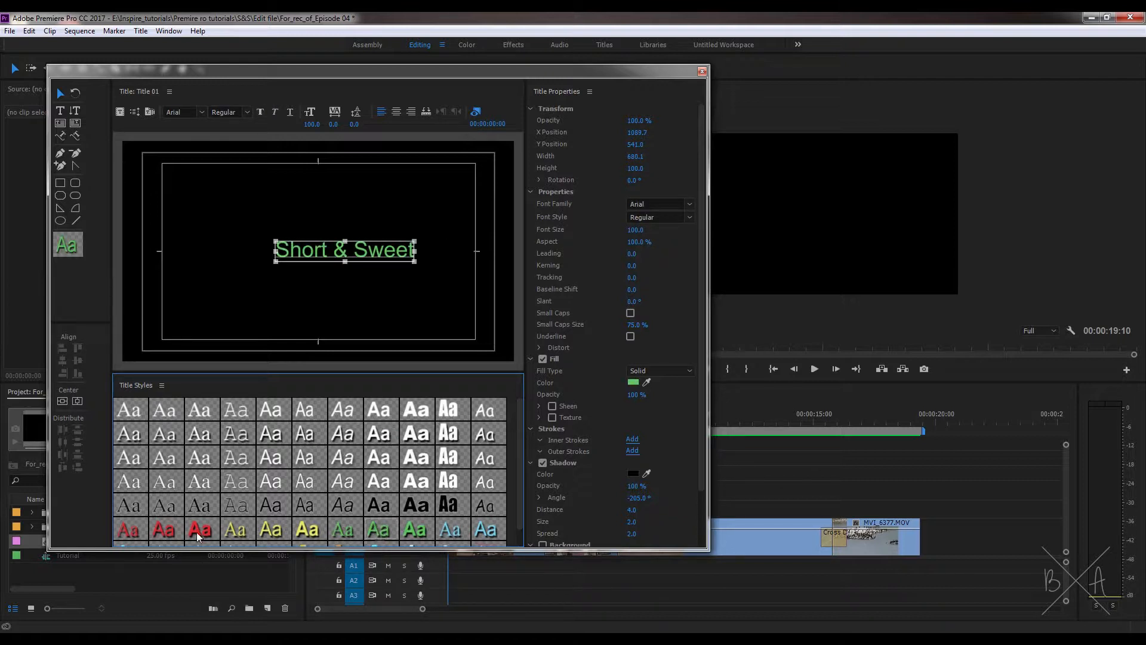
left_click(199, 536)
left_click(128, 529)
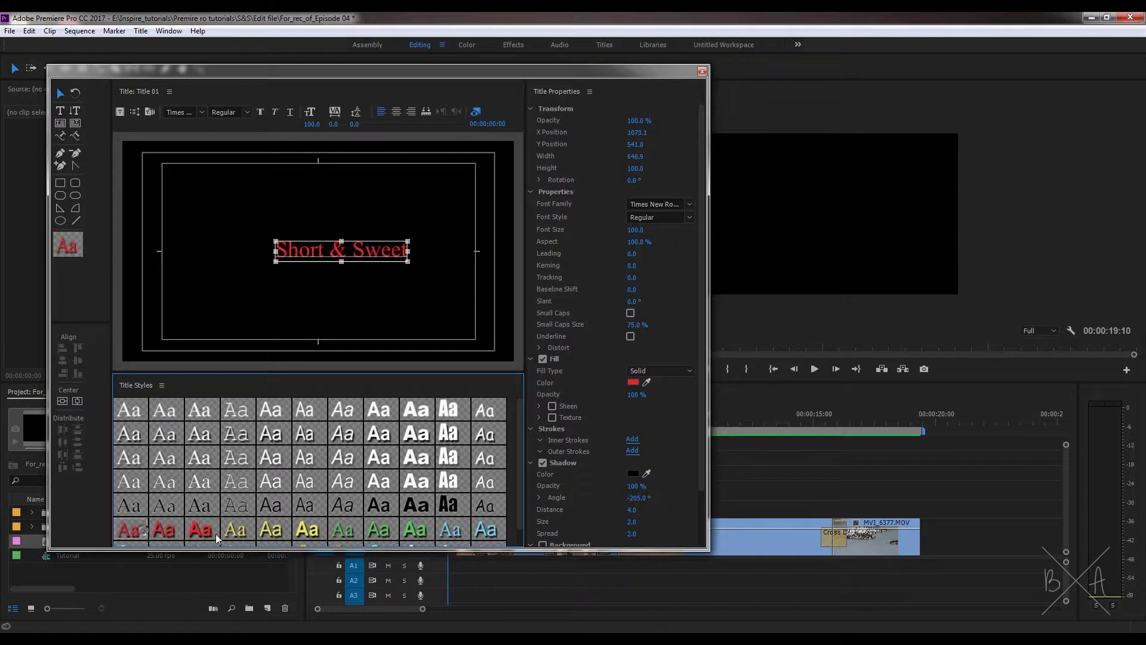
left_click(306, 531)
Step: Apply the plain white Times New Roman title style to the text and centre it horizontally in the frame
left_click(133, 409)
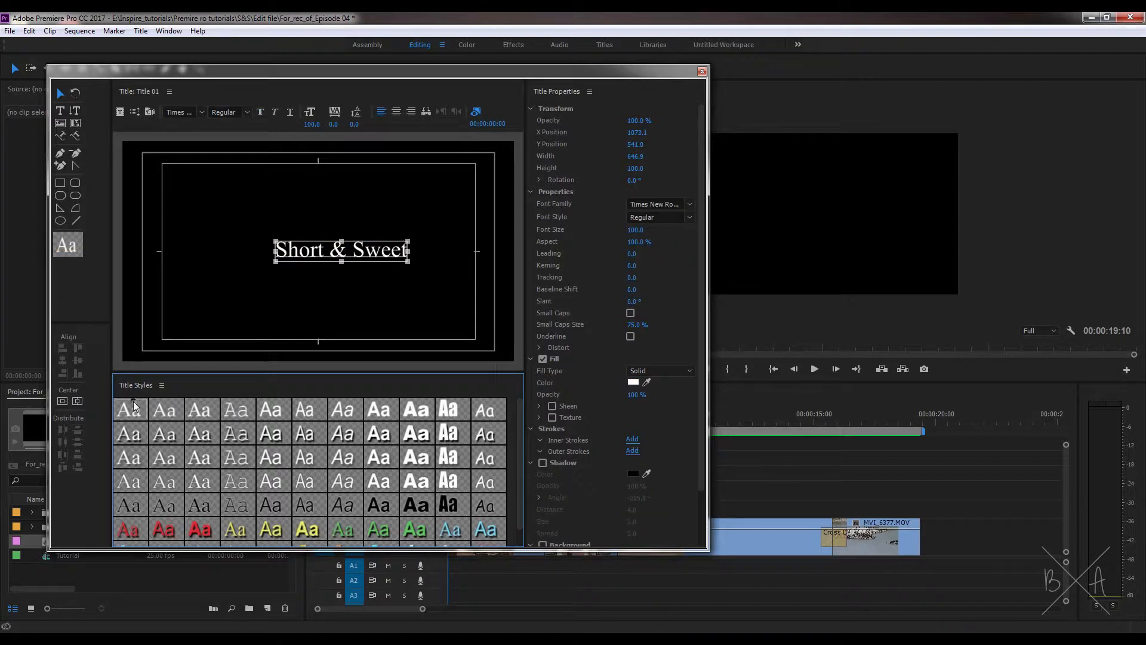
left_click(78, 401)
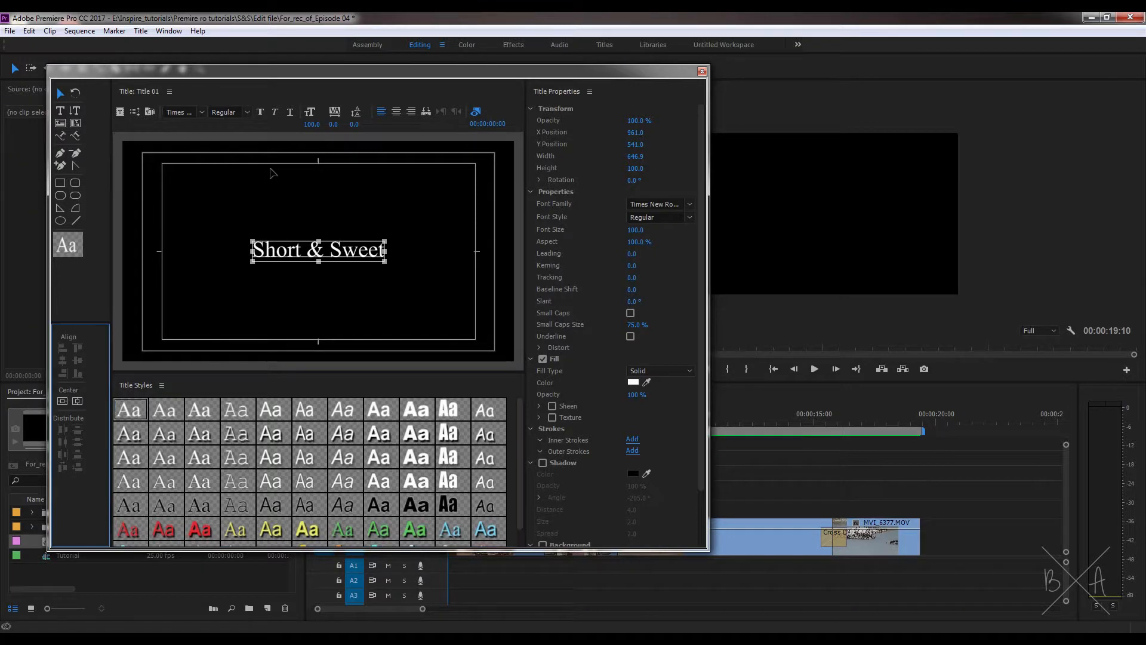
Step: Set the text's font to Arial Bold and centre it vertically and horizontally in the frame
left_click(202, 113)
scroll(215, 221, "up", 5)
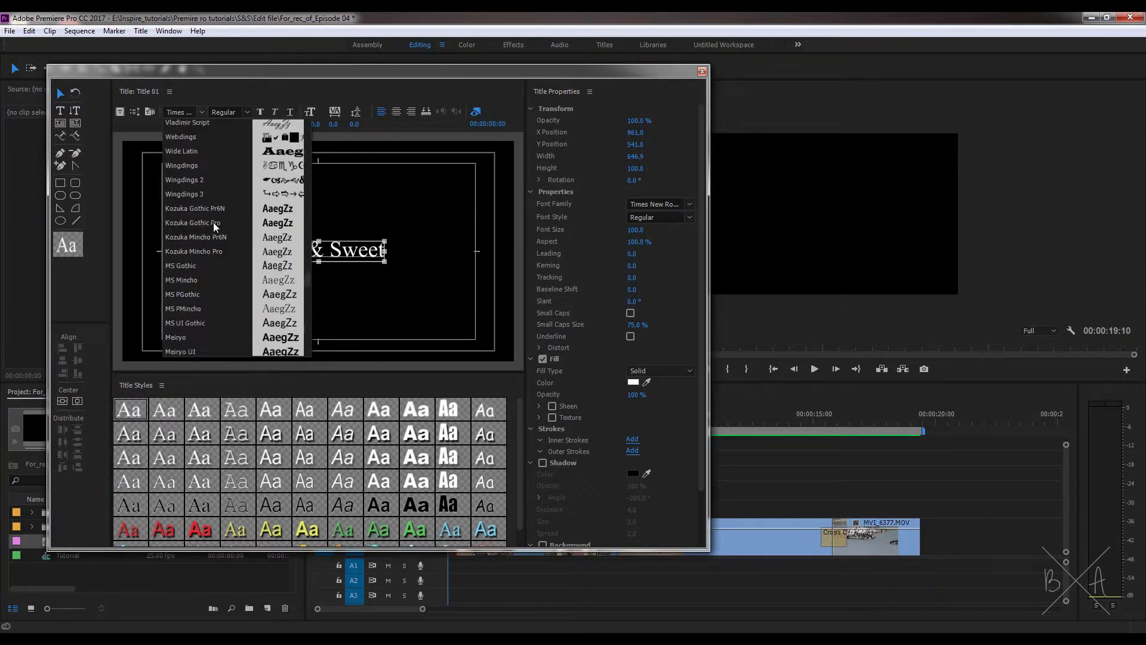
scroll(214, 222, "down", 6)
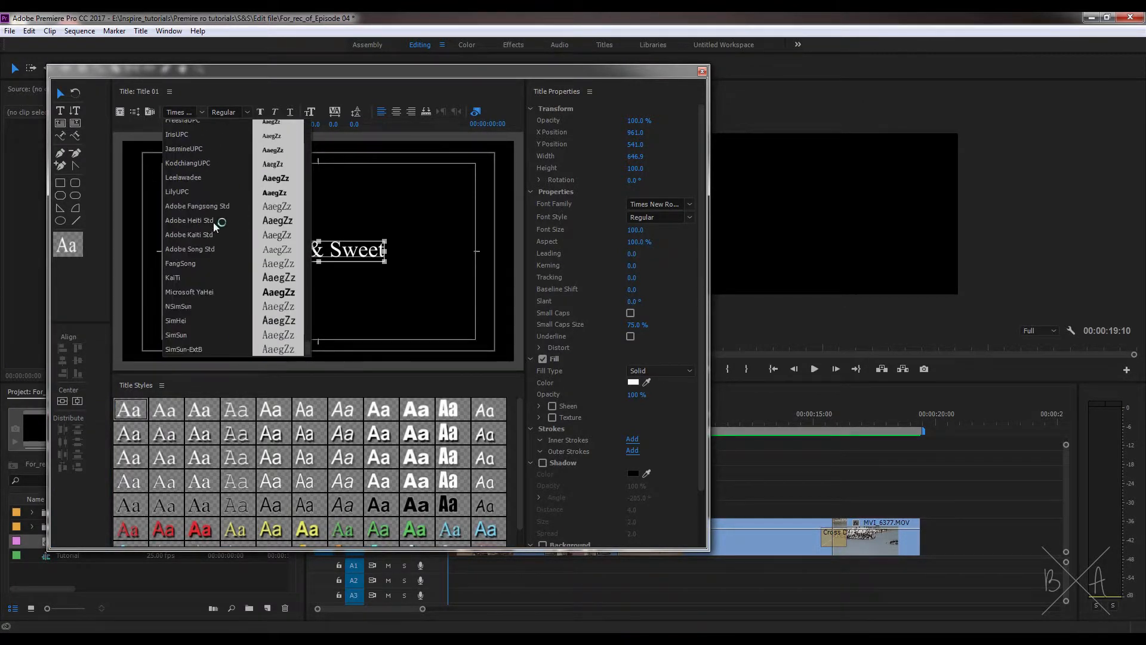
scroll(210, 234, "down", 10)
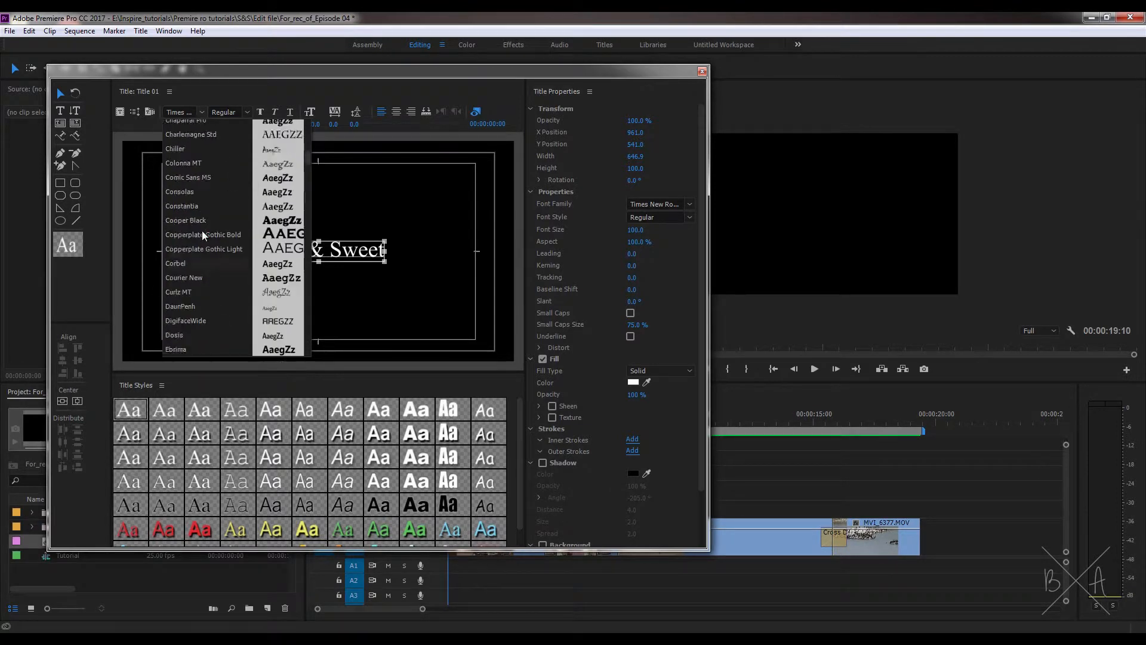
left_click(203, 196)
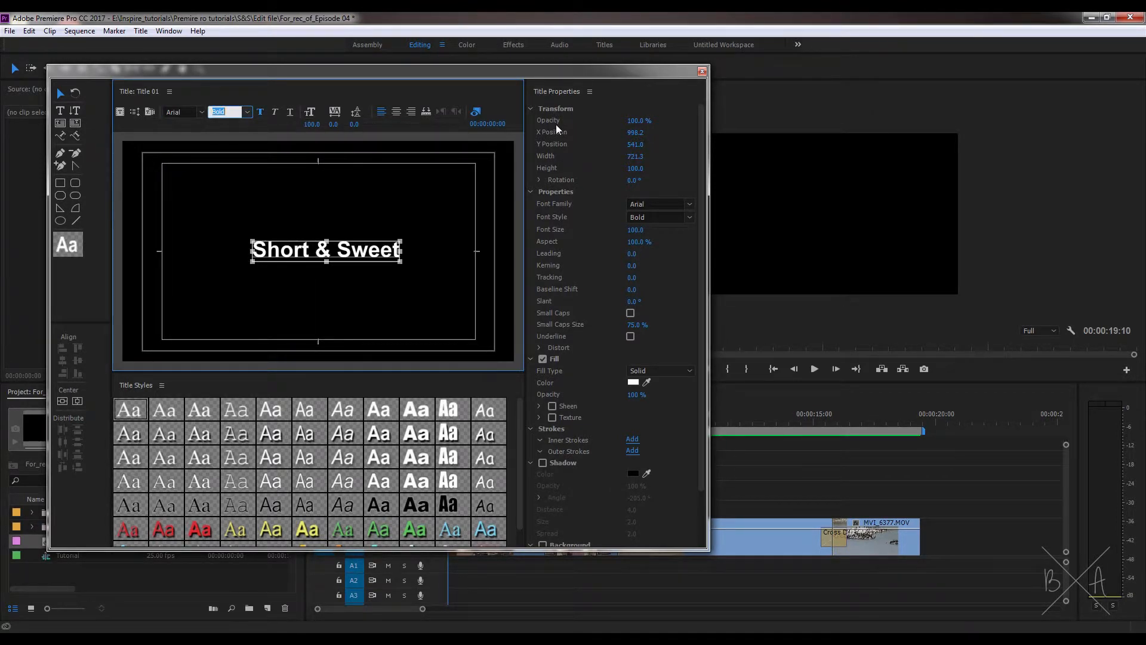
left_click_drag(635, 132, 621, 173)
left_click(62, 400)
left_click(77, 401)
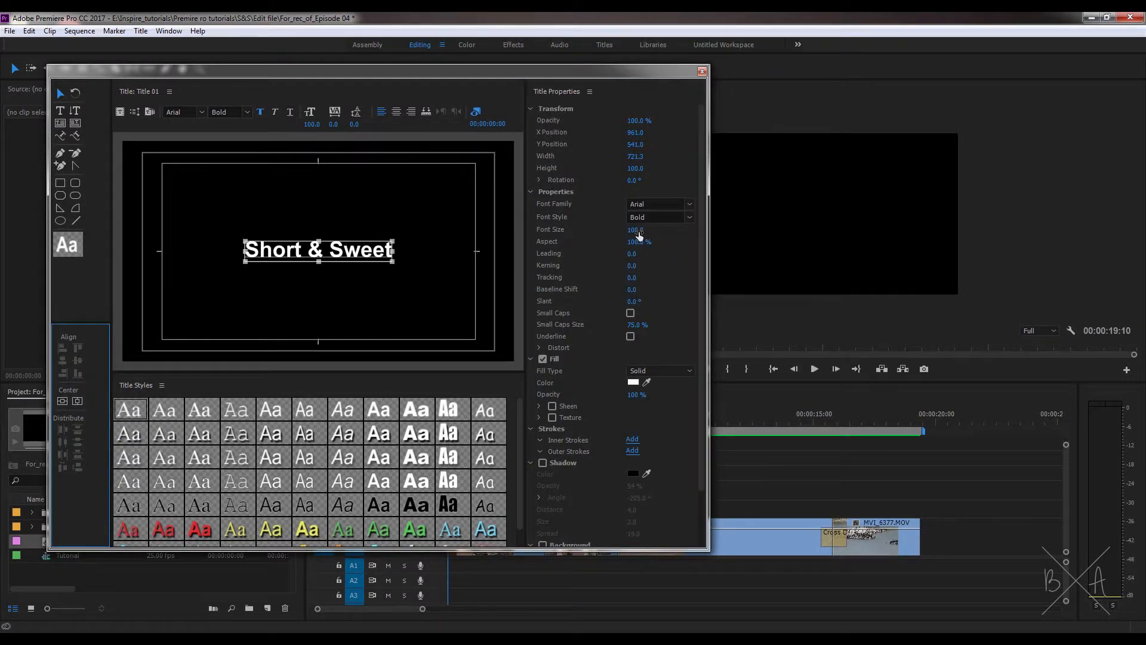
Step: Set the title text's font size to 200
left_click_drag(636, 230, 667, 231)
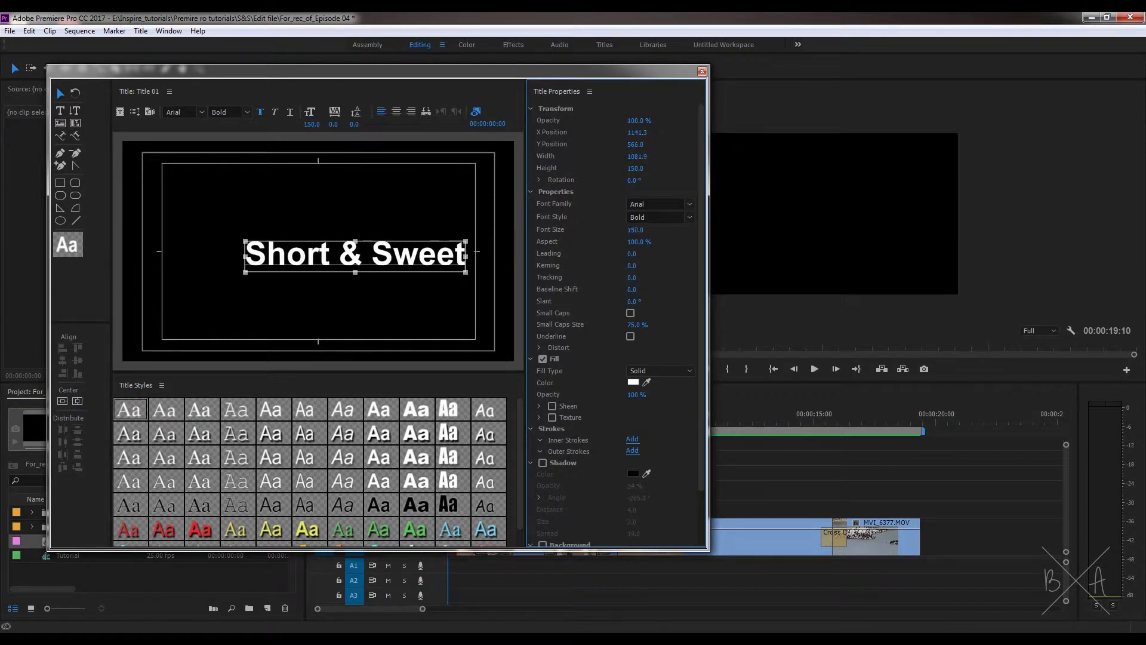
left_click(633, 230)
type("200")
key("Return")
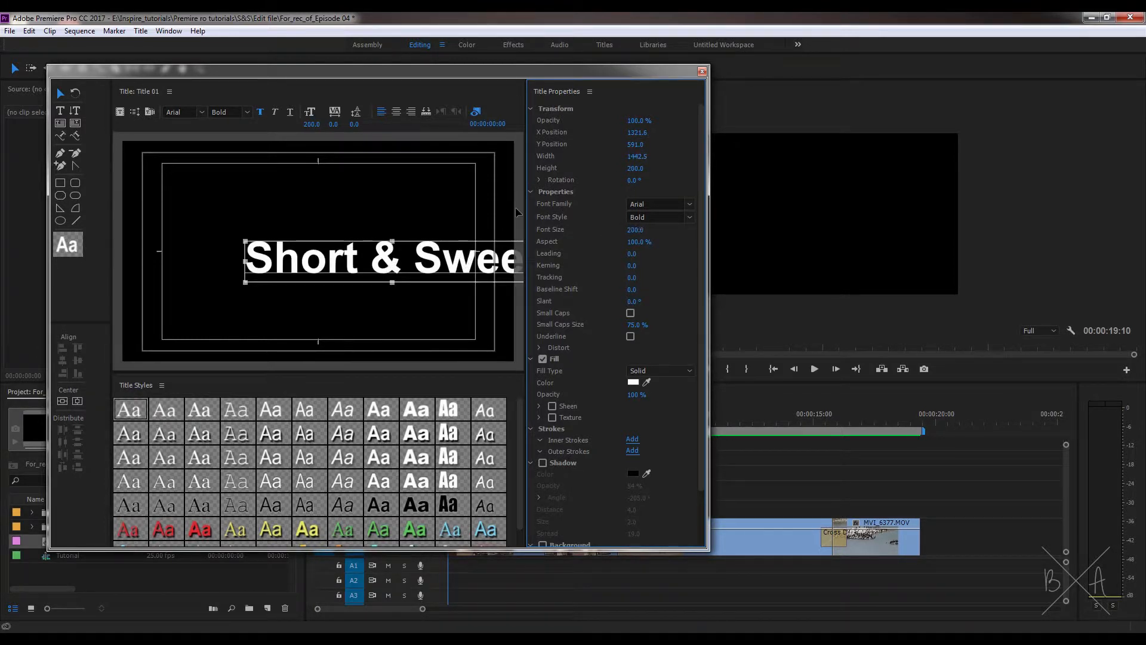
Step: Centre-align the enlarged title text and centre it vertically and horizontally in the frame
left_click(396, 112)
left_click(62, 401)
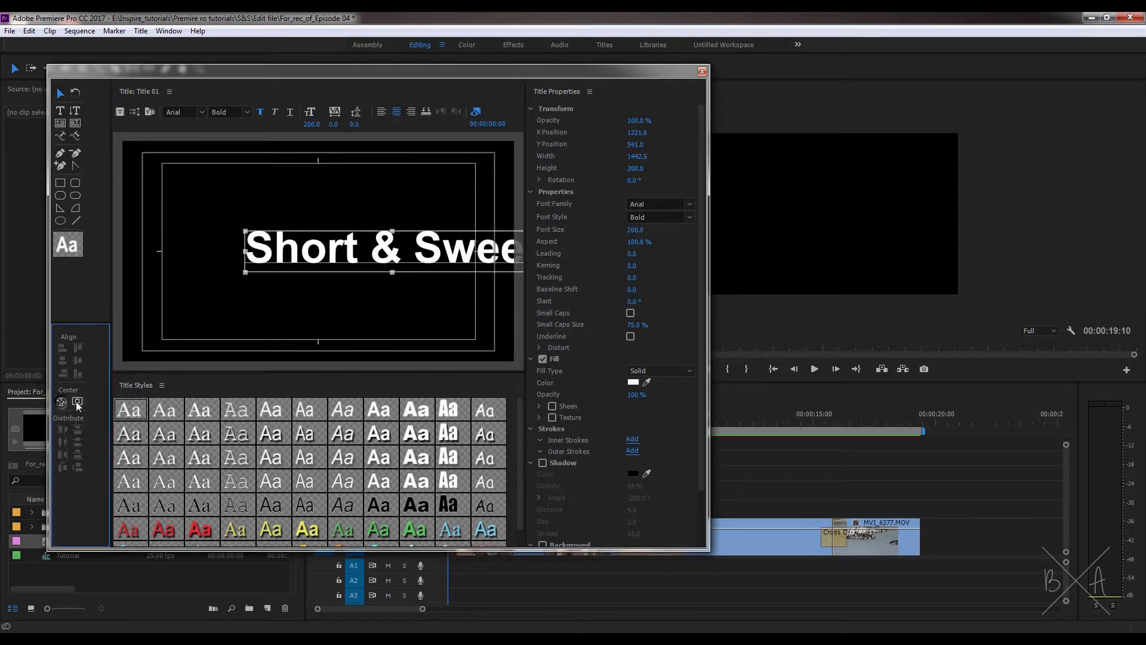
left_click(77, 401)
left_click(555, 219)
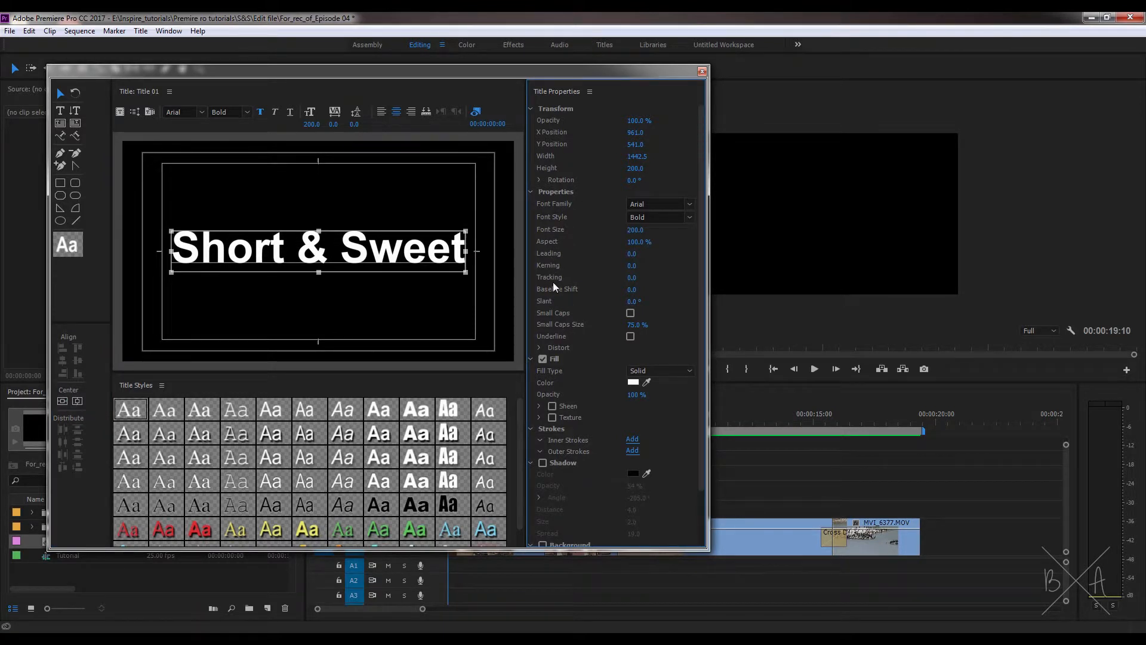
Step: Change the title text's solid fill colour to bright red
left_click(630, 383)
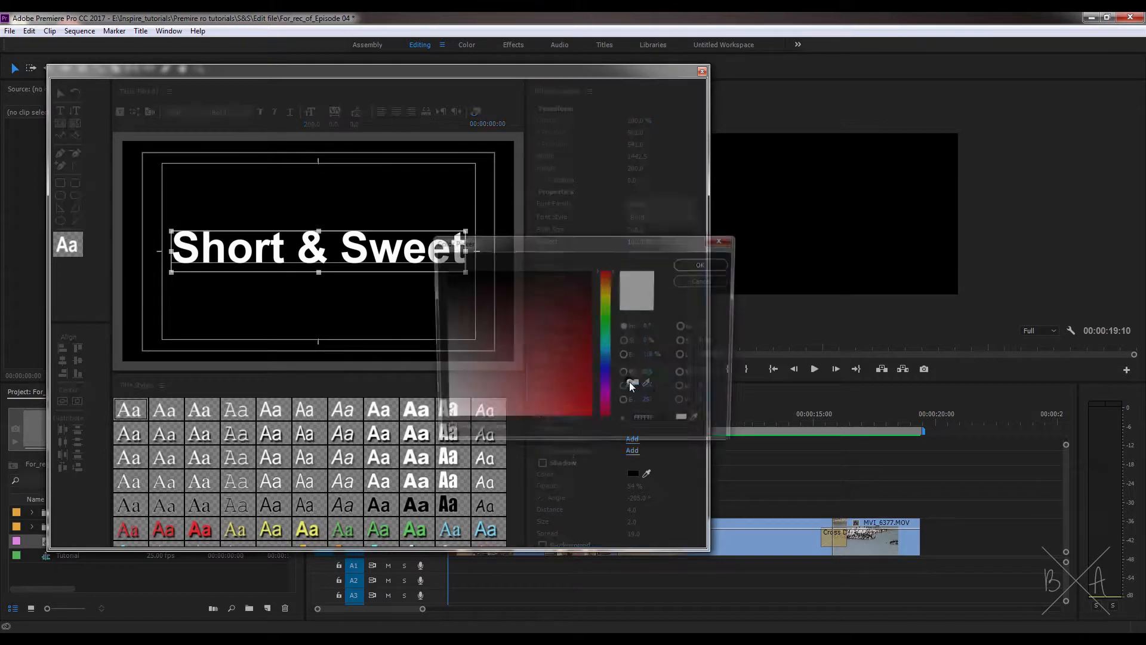
left_click_drag(560, 354, 594, 423)
left_click(705, 264)
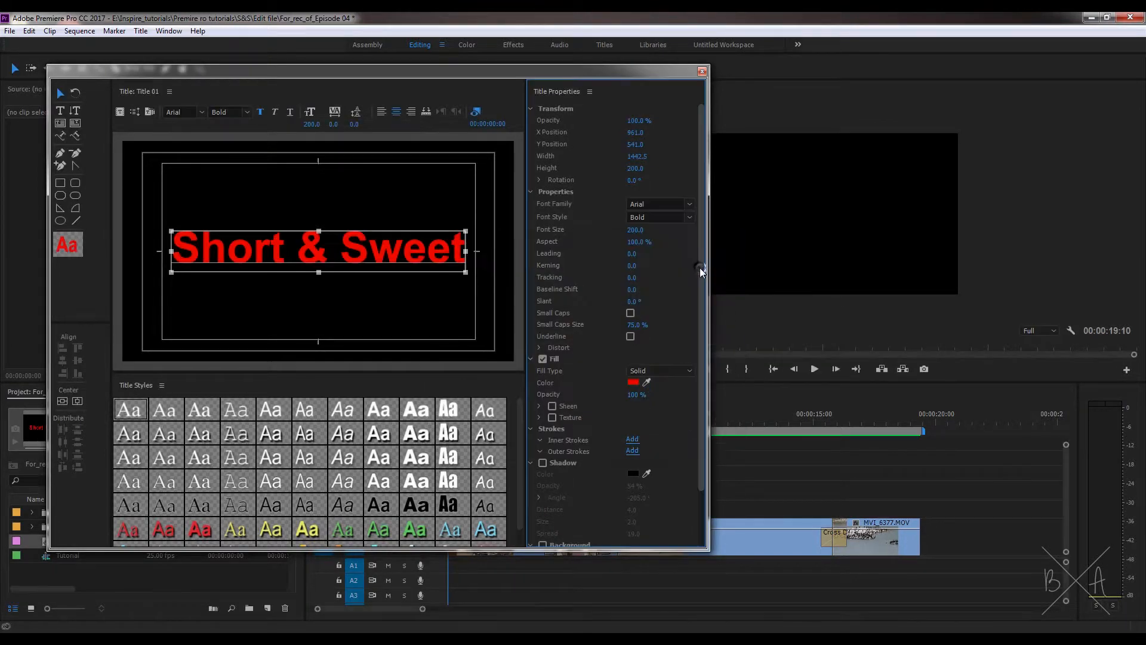
Step: Try green and blue as the title text's solid fill colour
left_click(634, 383)
left_click(606, 367)
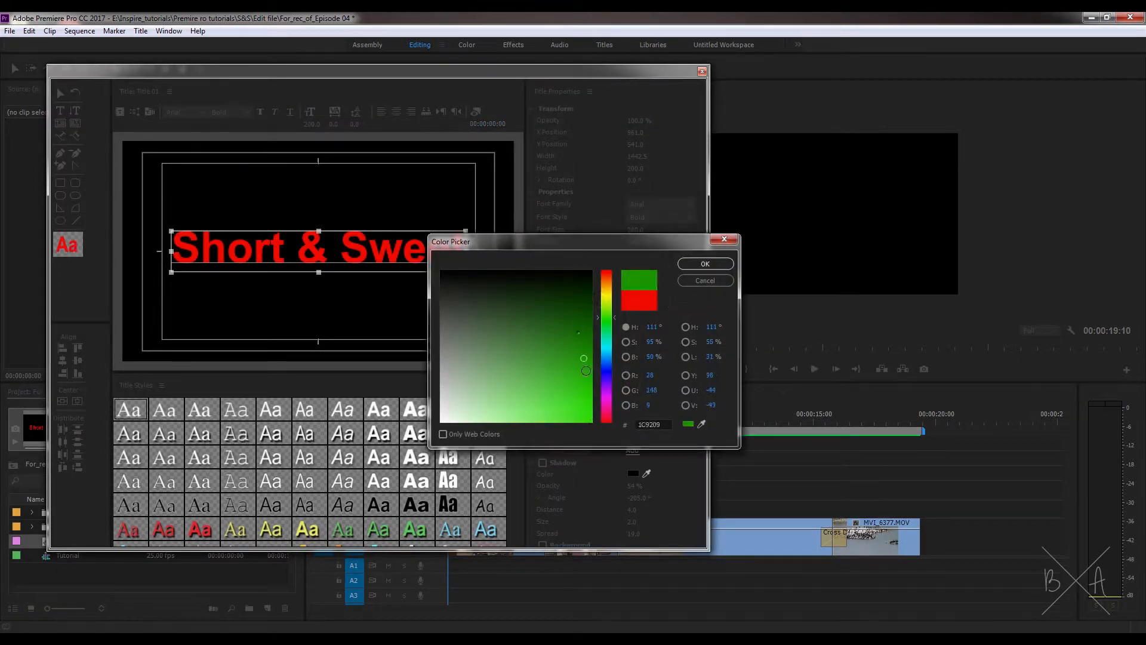
left_click(705, 264)
left_click(629, 382)
left_click(601, 379)
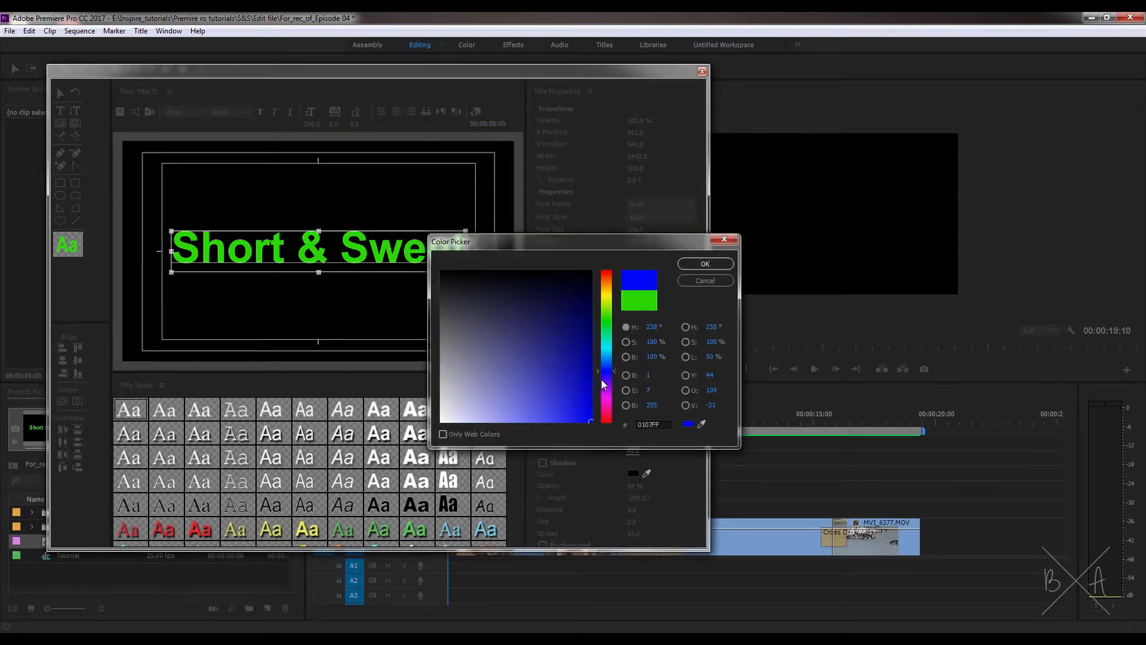
left_click(705, 264)
Step: Set the title text's fill colour to white (FFFFFF)
left_click(635, 382)
left_click_drag(465, 403, 410, 461)
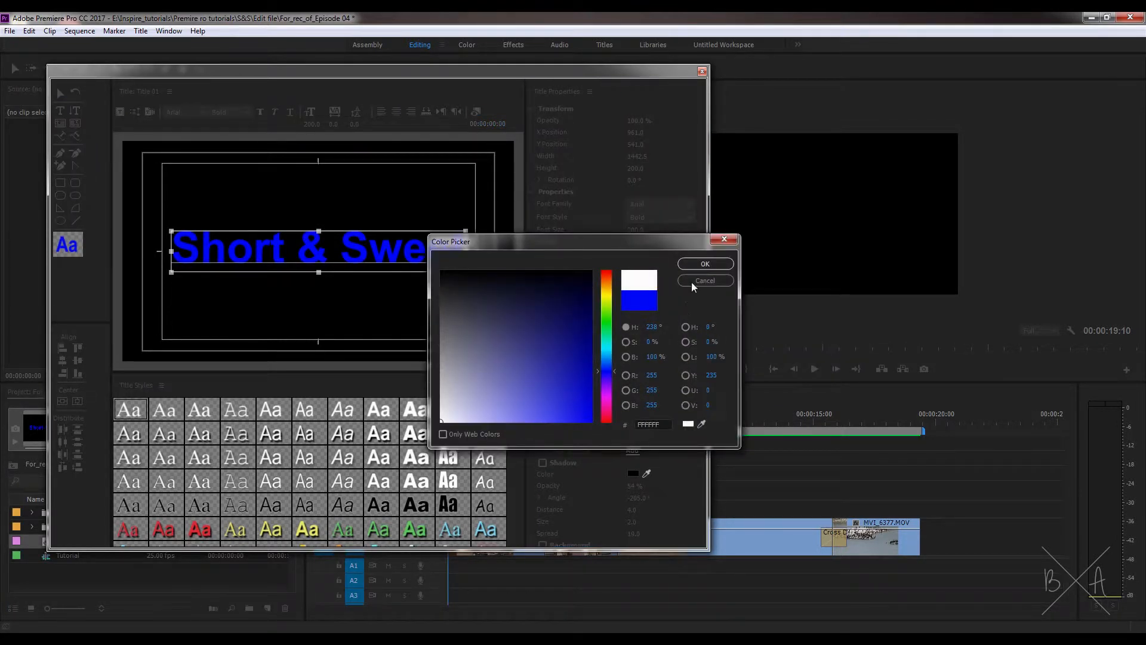
left_click(703, 264)
Step: Try a solid yellow inner stroke of size 16 on the title text and delete it
left_click_drag(701, 407, 688, 458)
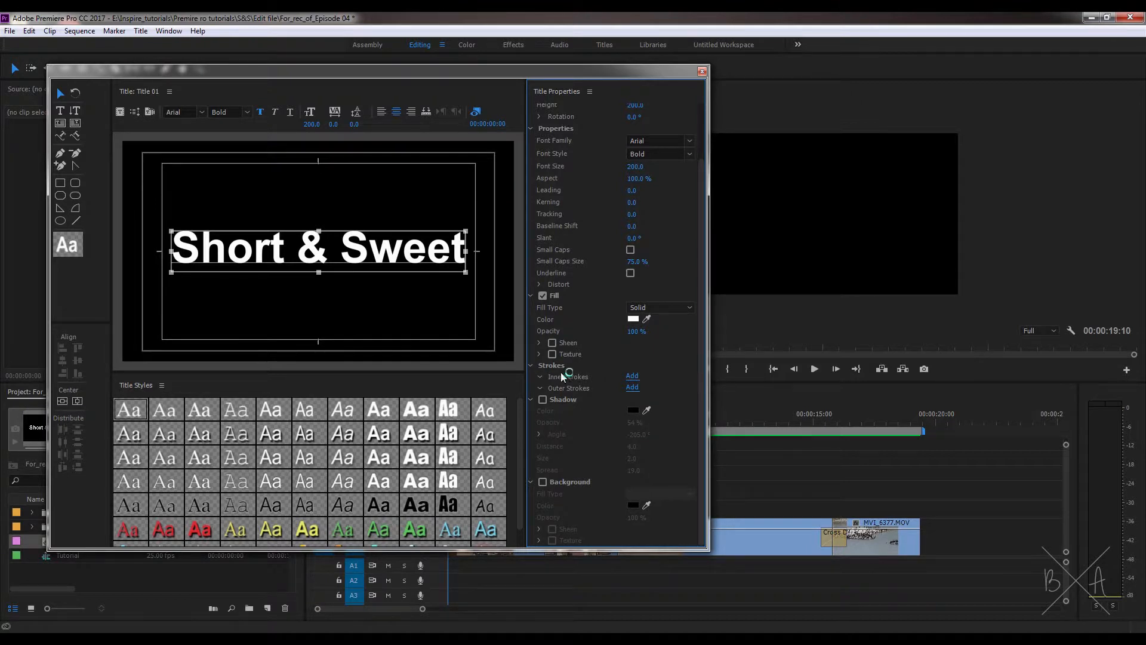
left_click(632, 377)
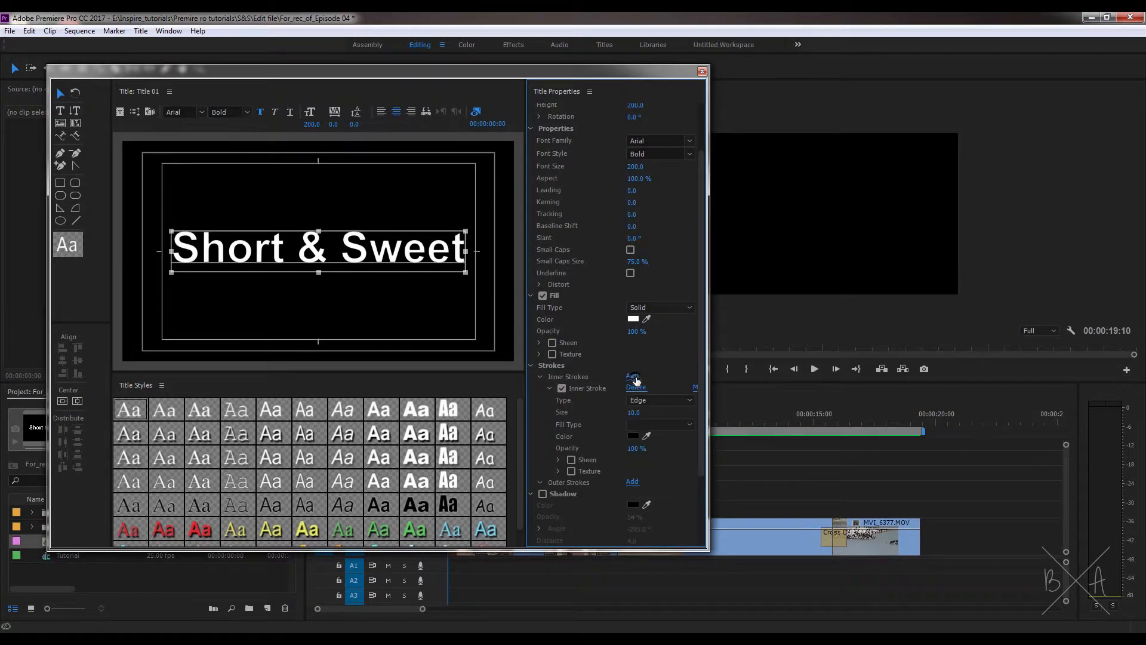
left_click(633, 435)
left_click_drag(605, 352, 611, 296)
mouse_move(585, 406)
left_mouse_down()
mouse_move(599, 439)
mouse_move(636, 412)
mouse_move(625, 412)
left_mouse_up()
left_click(719, 264)
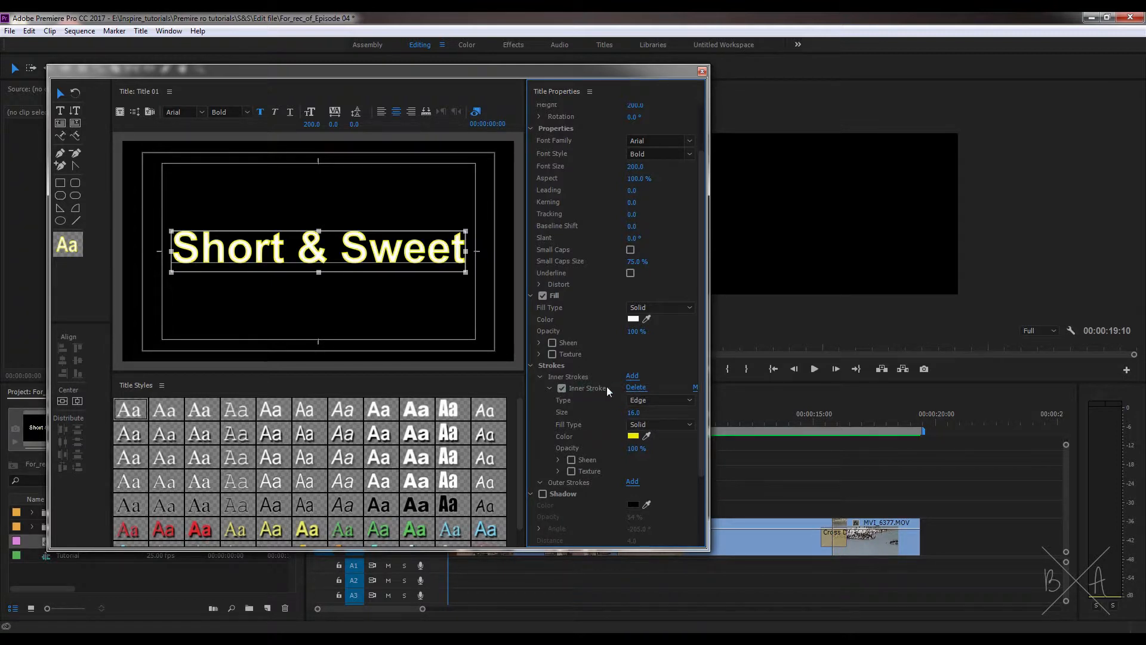
left_click(634, 387)
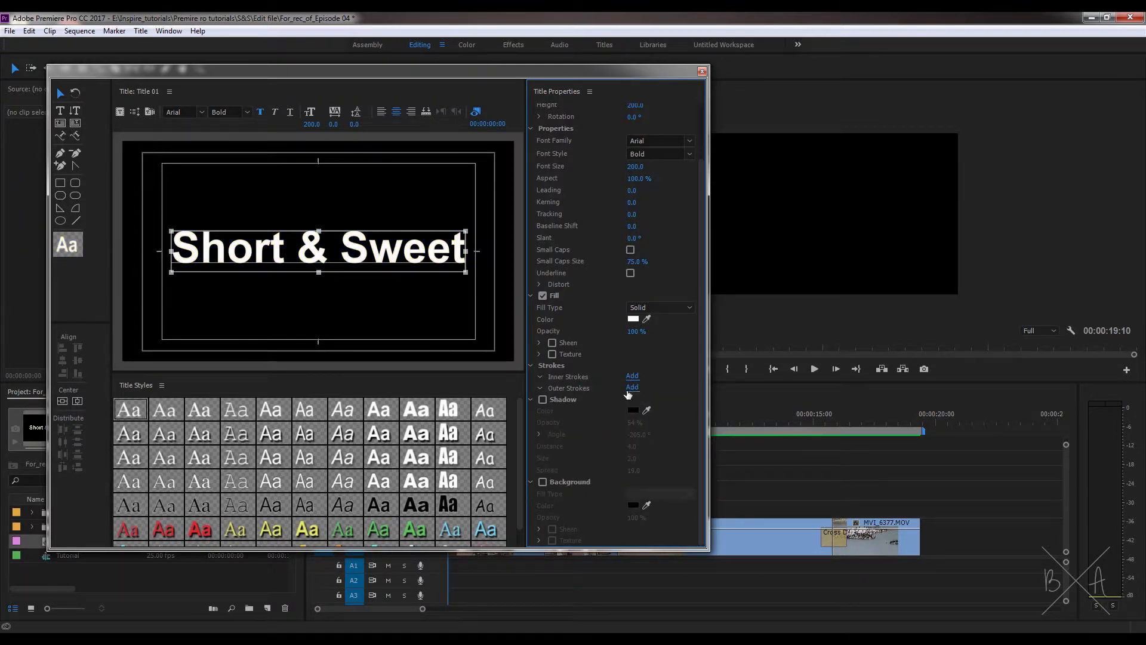
Step: Try a thick solid red outer stroke around the title text and delete it
left_click(632, 388)
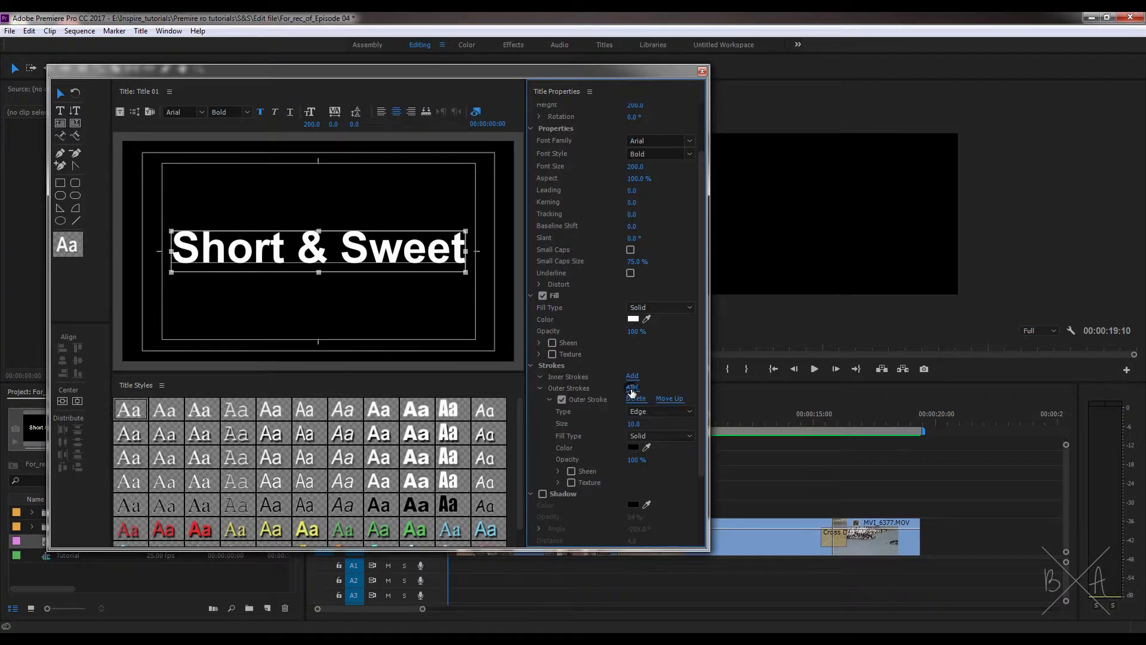
left_click(636, 447)
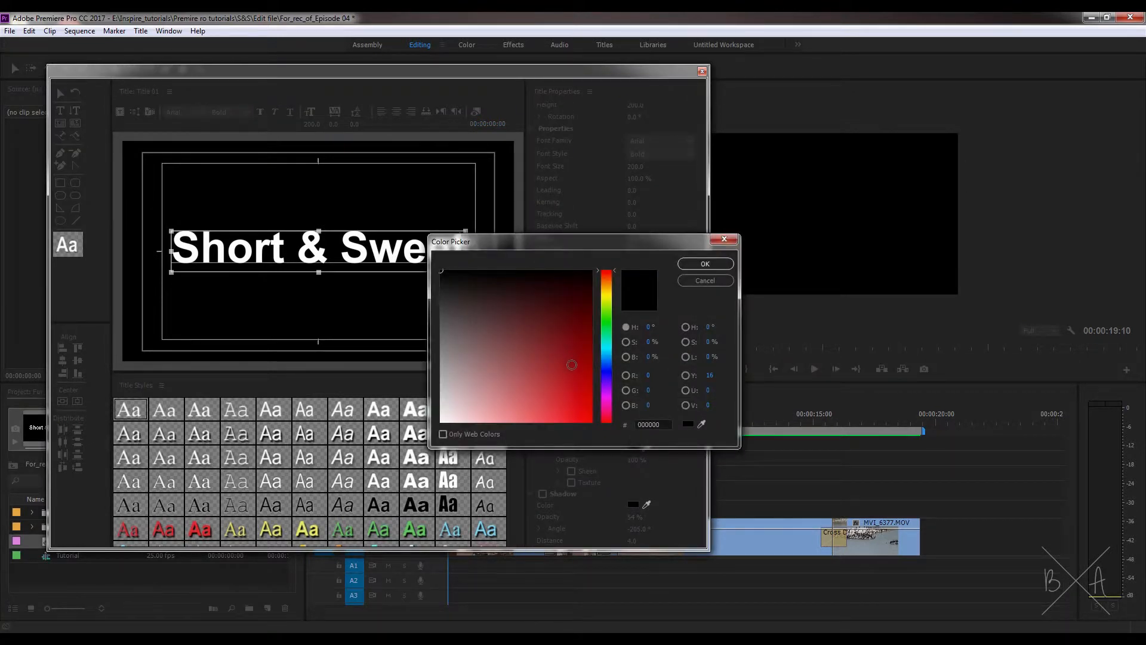
left_click(580, 380)
left_click(716, 263)
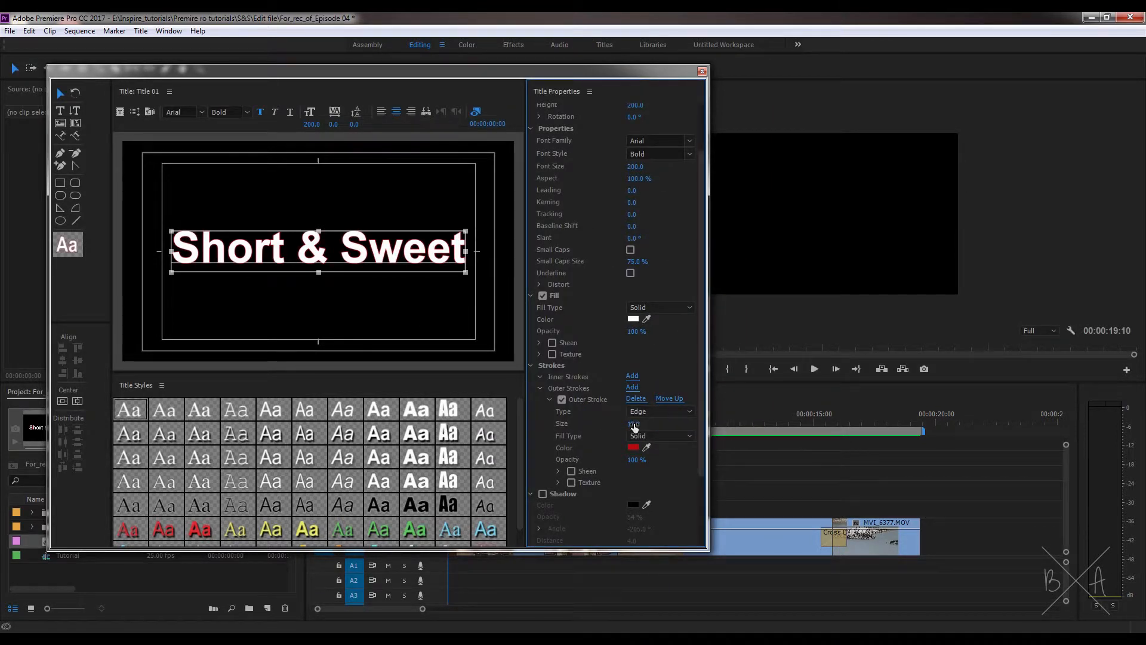
left_click_drag(635, 427, 662, 427)
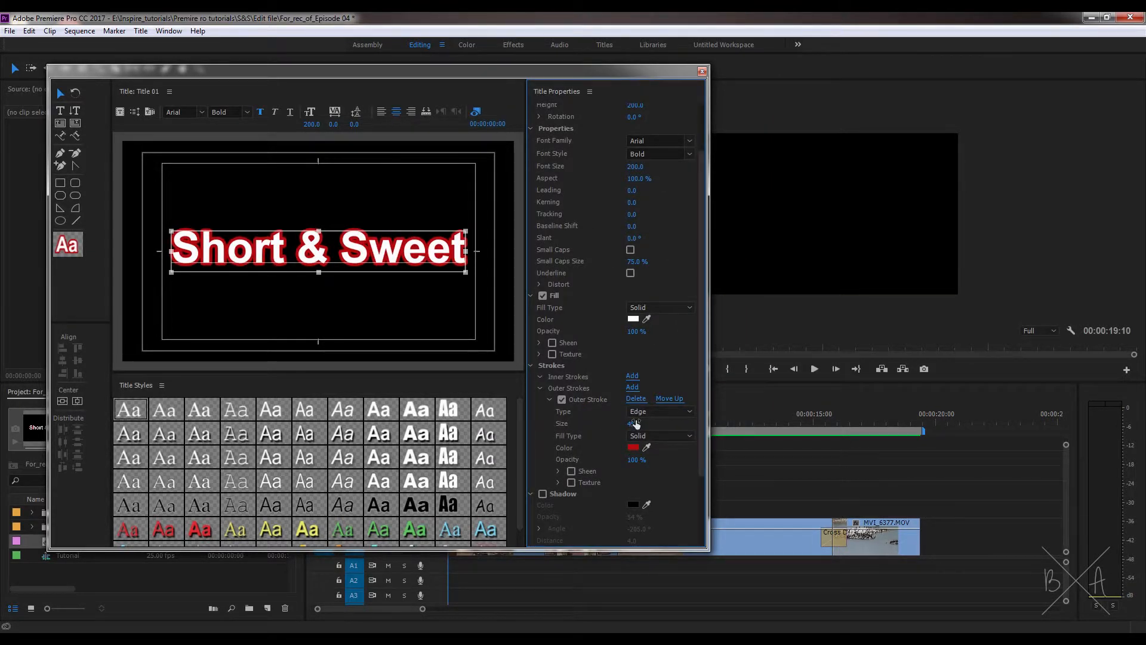
left_click(636, 398)
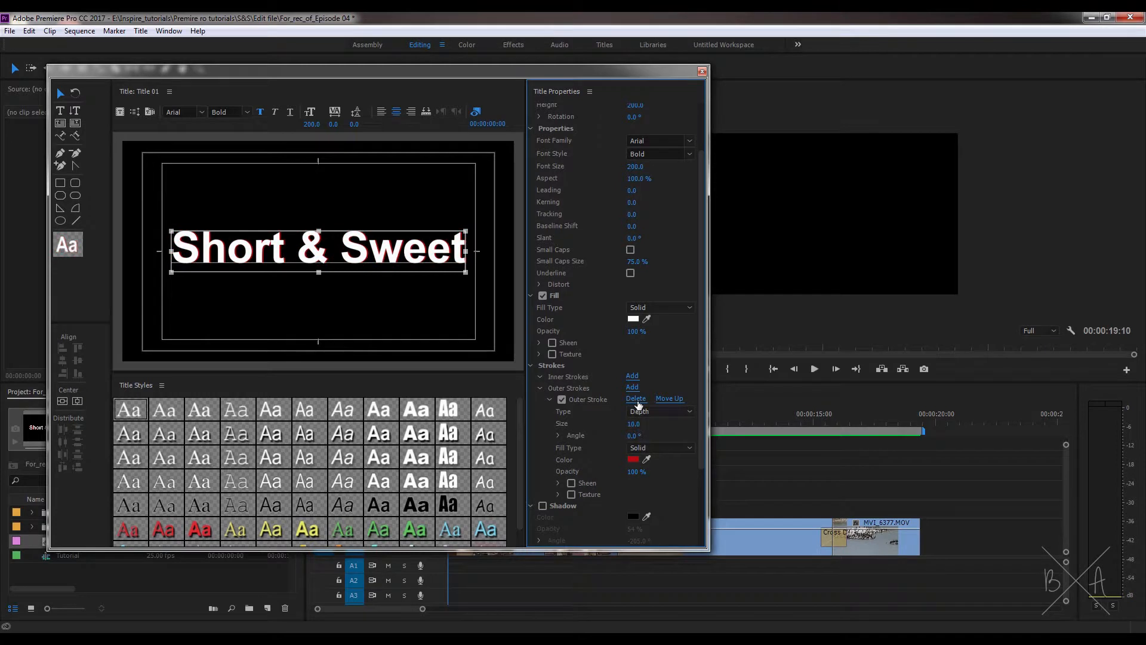
Step: Enable the title text's shadow and set its opacity to 60%
left_click(531, 366)
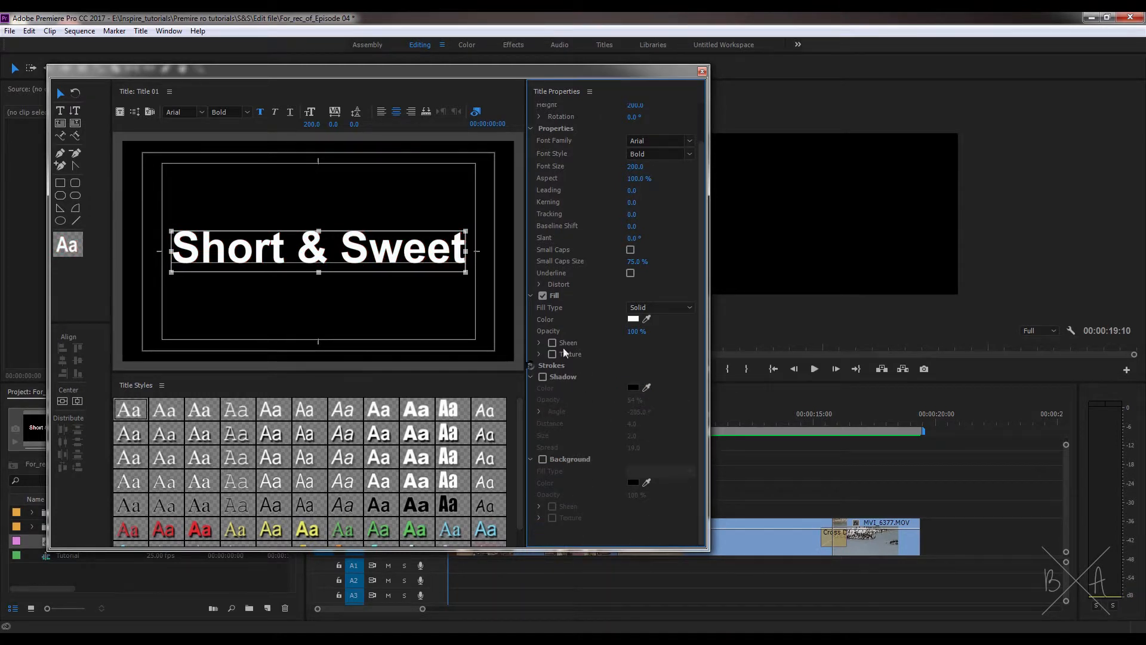
left_click(543, 376)
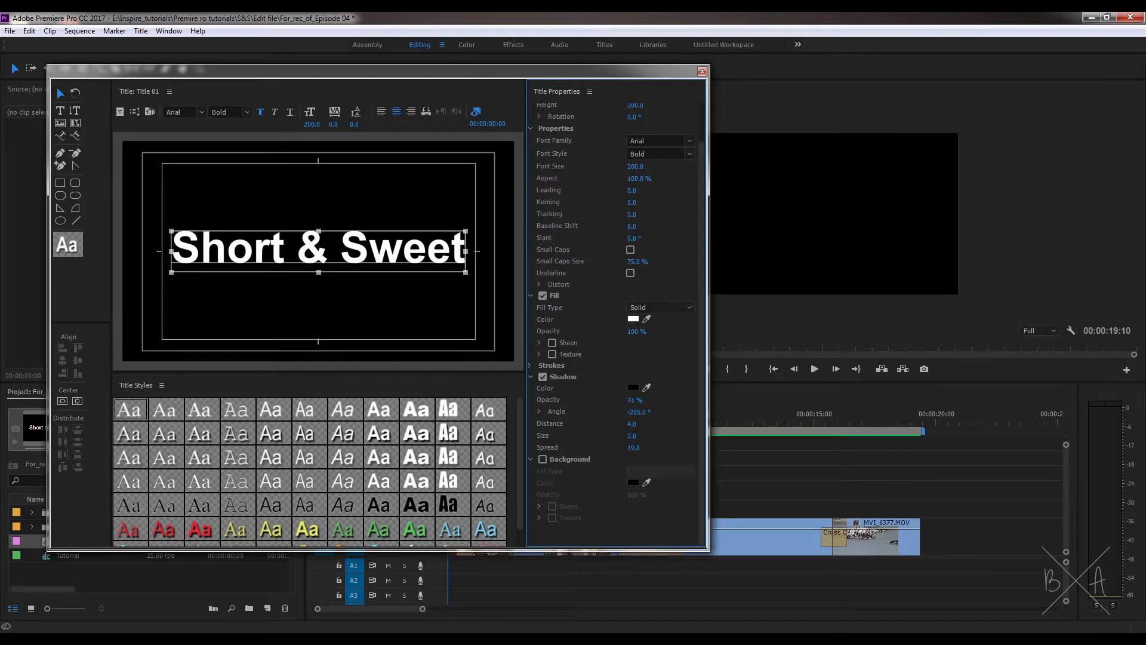
left_click(633, 399)
type("60")
key("Return")
Step: Set the text shadow's colour to dark grey, with distance 34, size 35 and spread 100
left_click(634, 388)
left_click_drag(454, 289, 440, 310)
left_click(685, 265)
left_click_drag(636, 428, 641, 438)
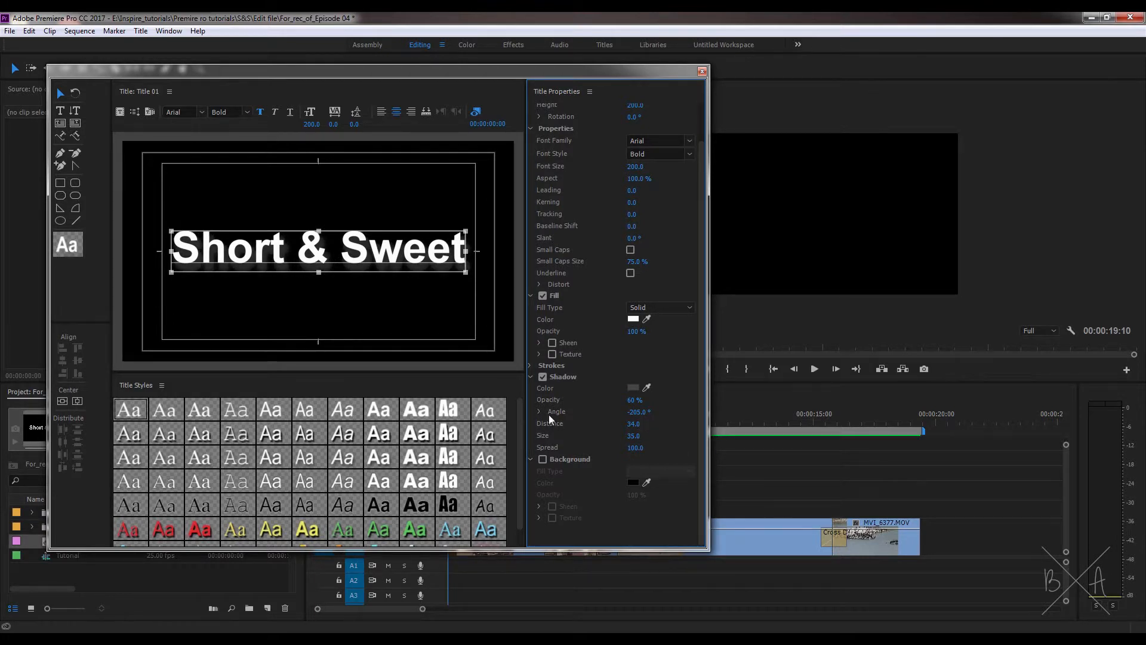
Step: Close the title, move the playhead to 00:00:02:03 and reopen Title 01 over the footage
left_click(702, 71)
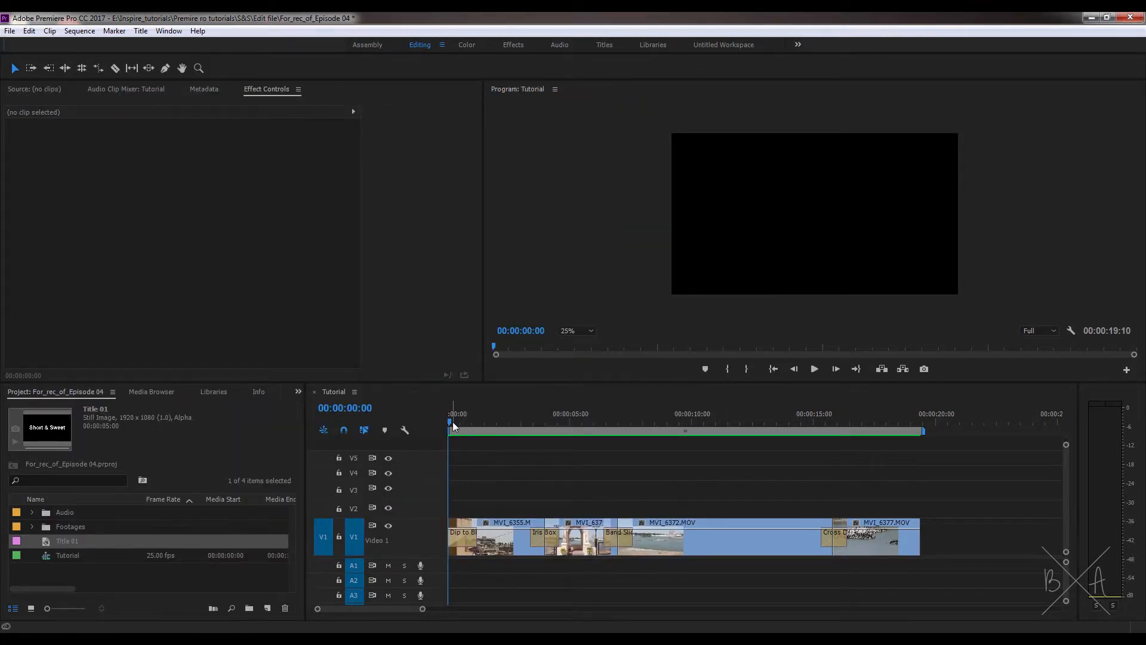
left_click_drag(452, 420, 500, 431)
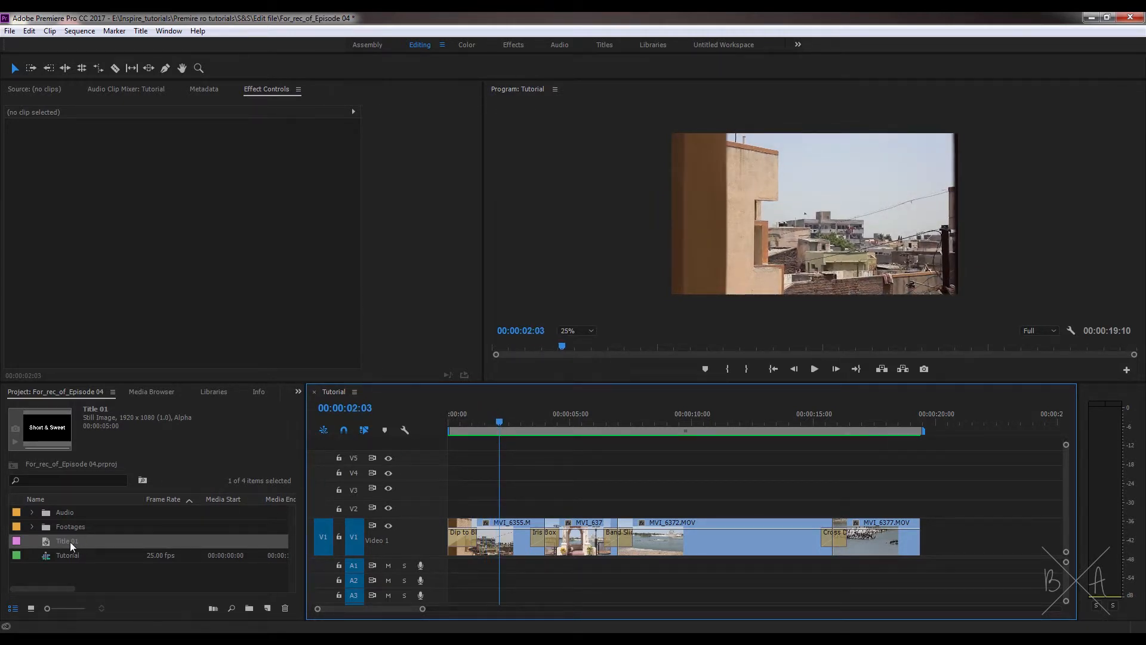
double_click(44, 542)
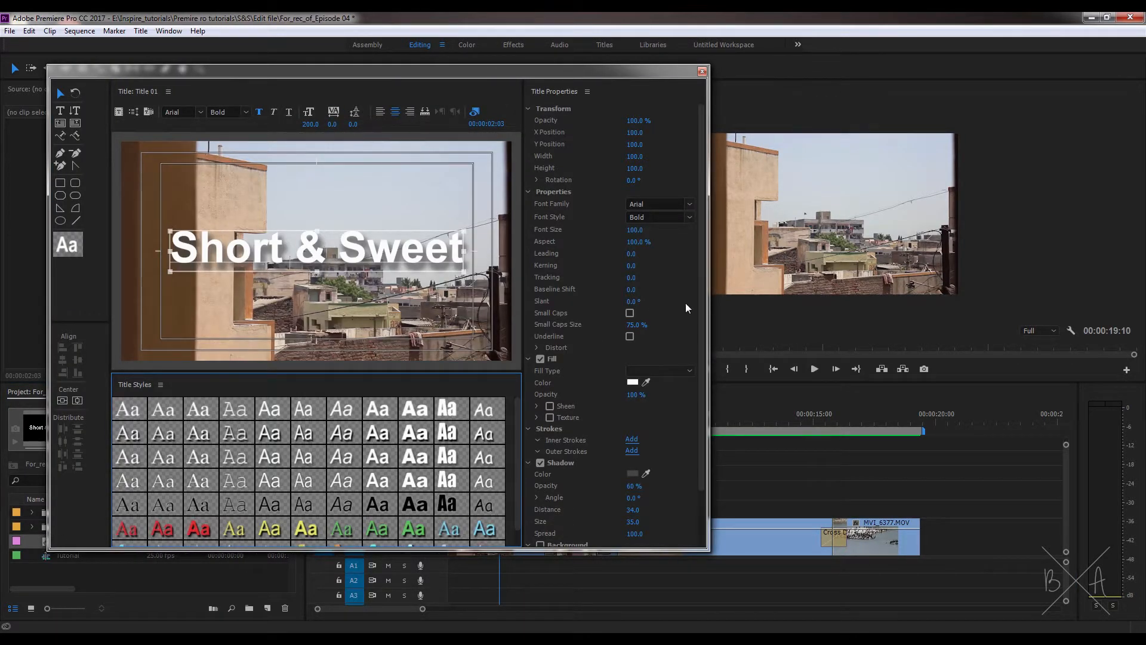
Step: Set the text shadow's opacity to 73%
scroll(689, 331, "down", 3)
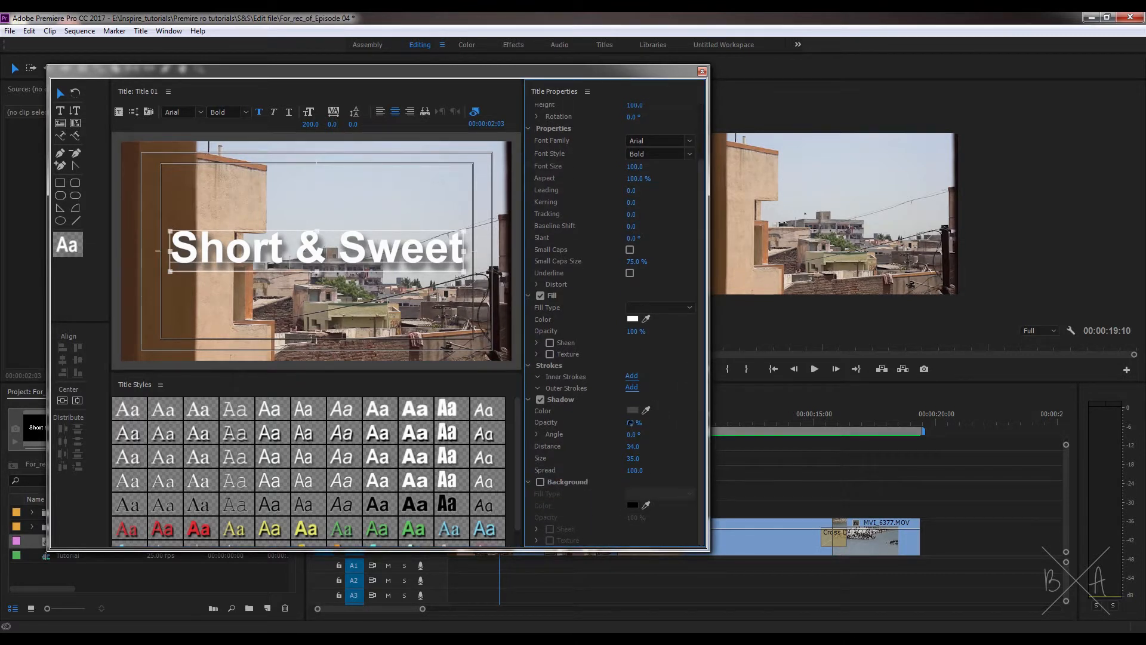
left_click_drag(630, 423, 656, 448)
key("ctrl+z")
key("ctrl+z")
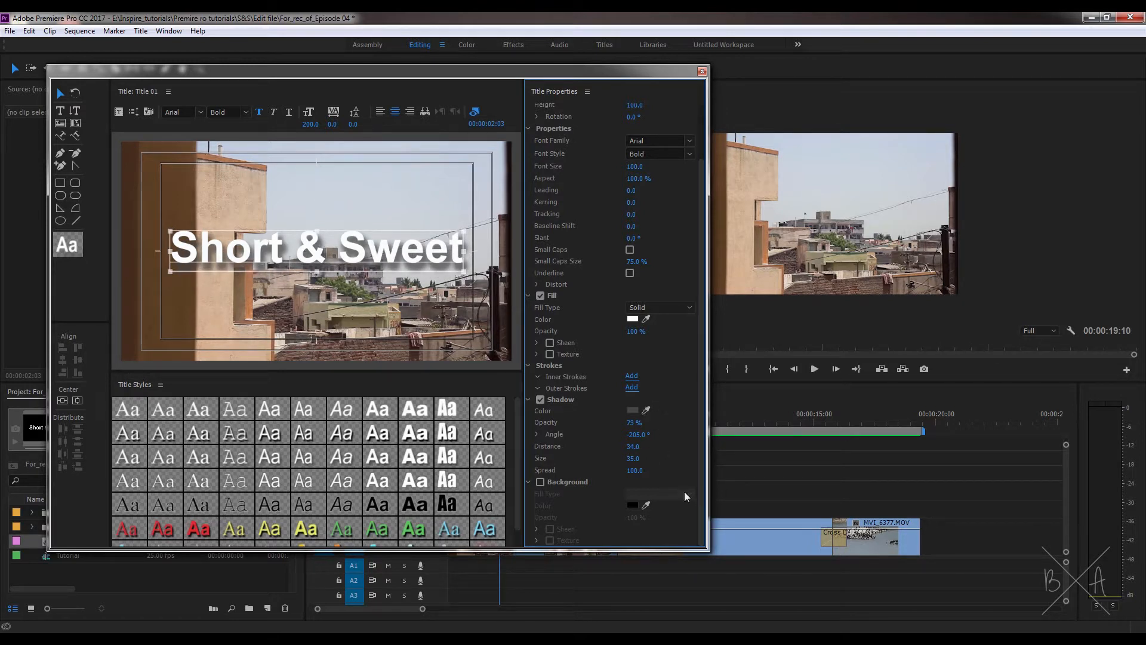
Step: Enable the title's background with a Linear Gradient fill running from black to white
left_click(541, 481)
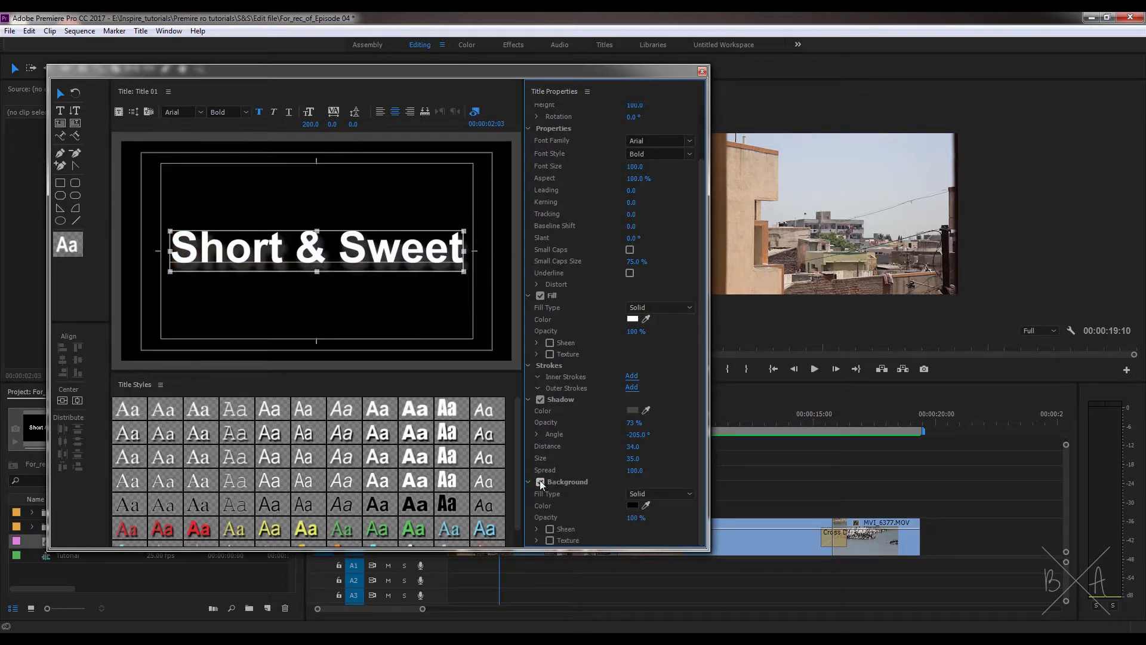
left_click(540, 481)
left_click(541, 481)
left_click(656, 493)
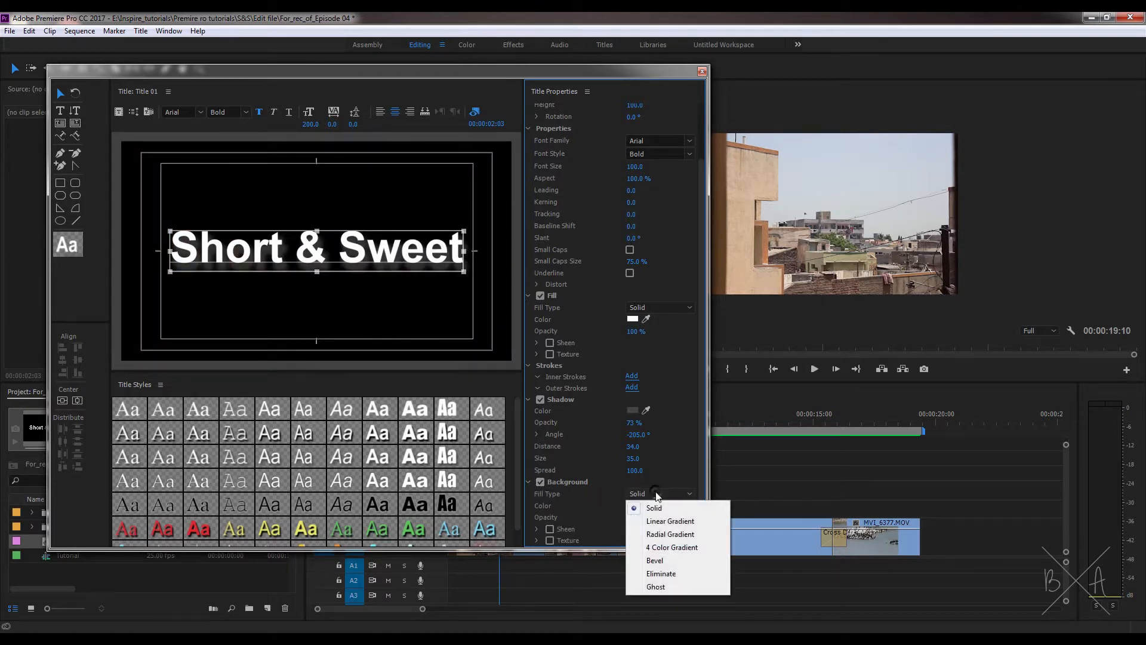
left_click(660, 521)
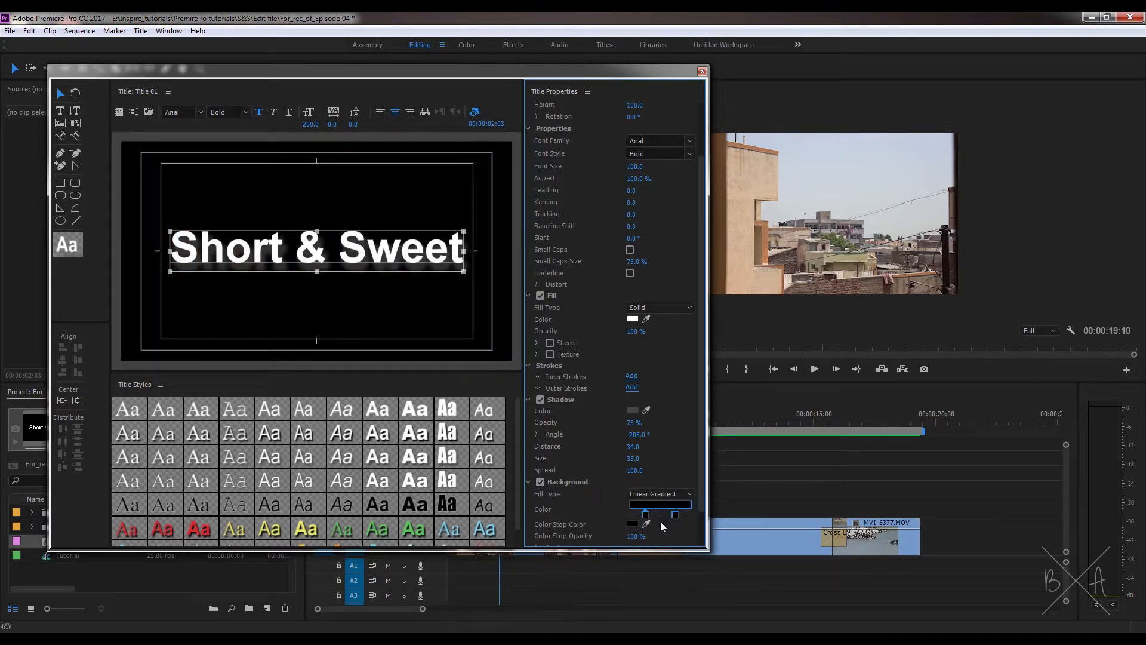
scroll(701, 436, "down", 2)
double_click(676, 473)
left_click(442, 273)
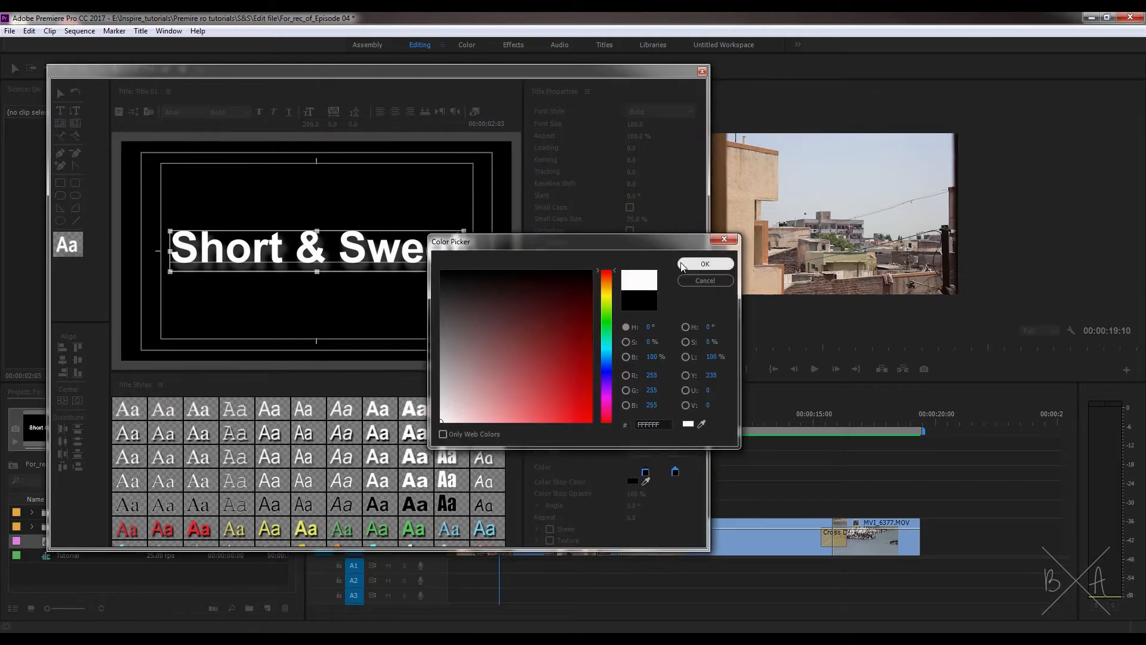
left_click(706, 264)
Step: Try Radial Gradient, 4 Color Gradient and Bevel fills for the title background, reset it to Solid and turn the background off
left_click(689, 453)
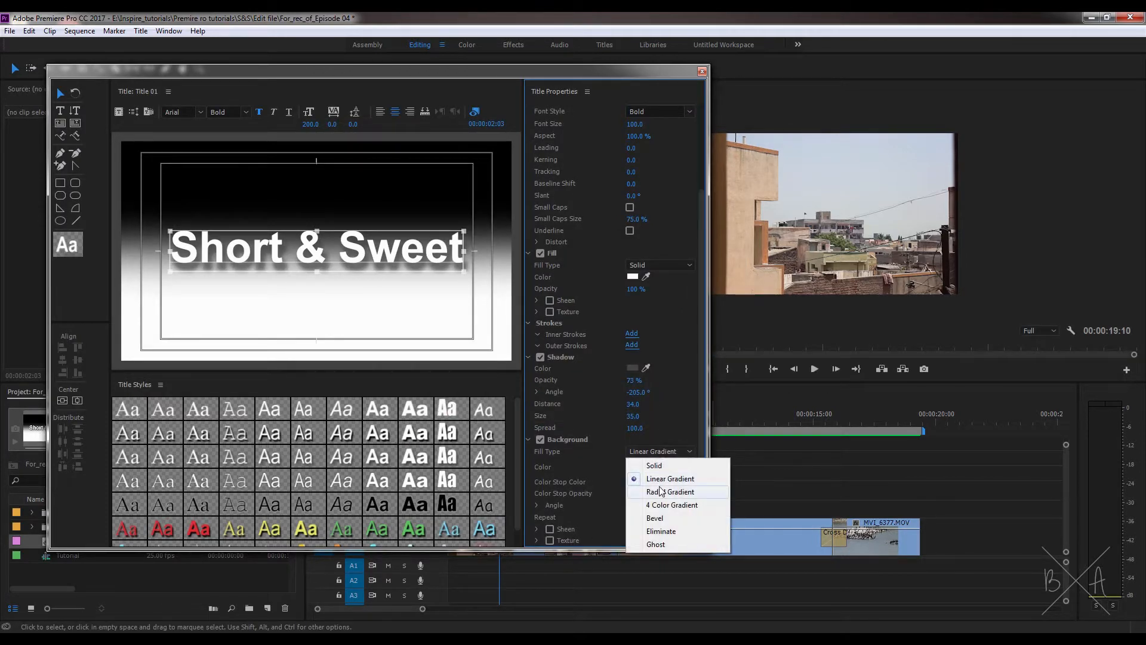
left_click(659, 485)
left_click(653, 454)
left_click(651, 506)
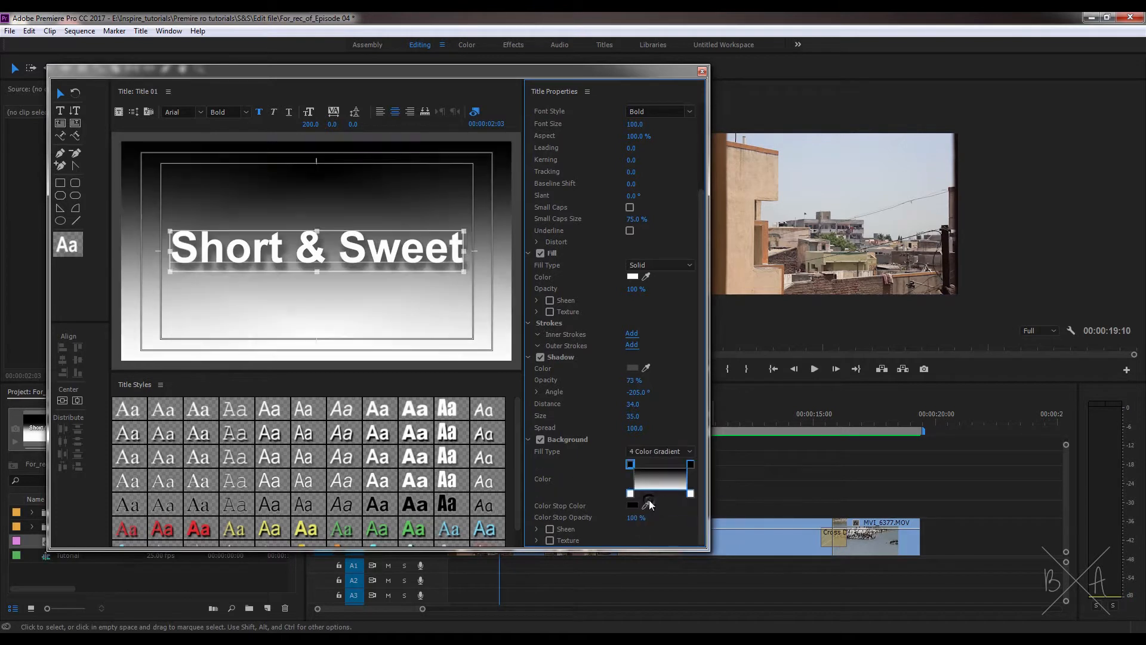
left_click(650, 451)
left_click(651, 517)
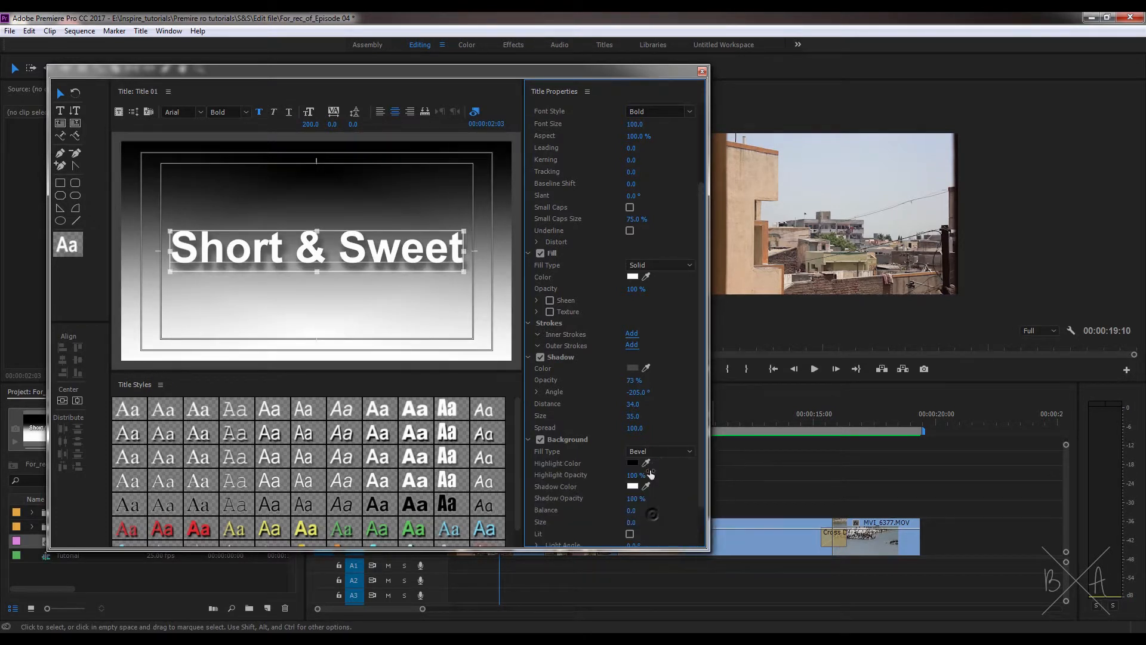
left_click(648, 452)
left_click(647, 464)
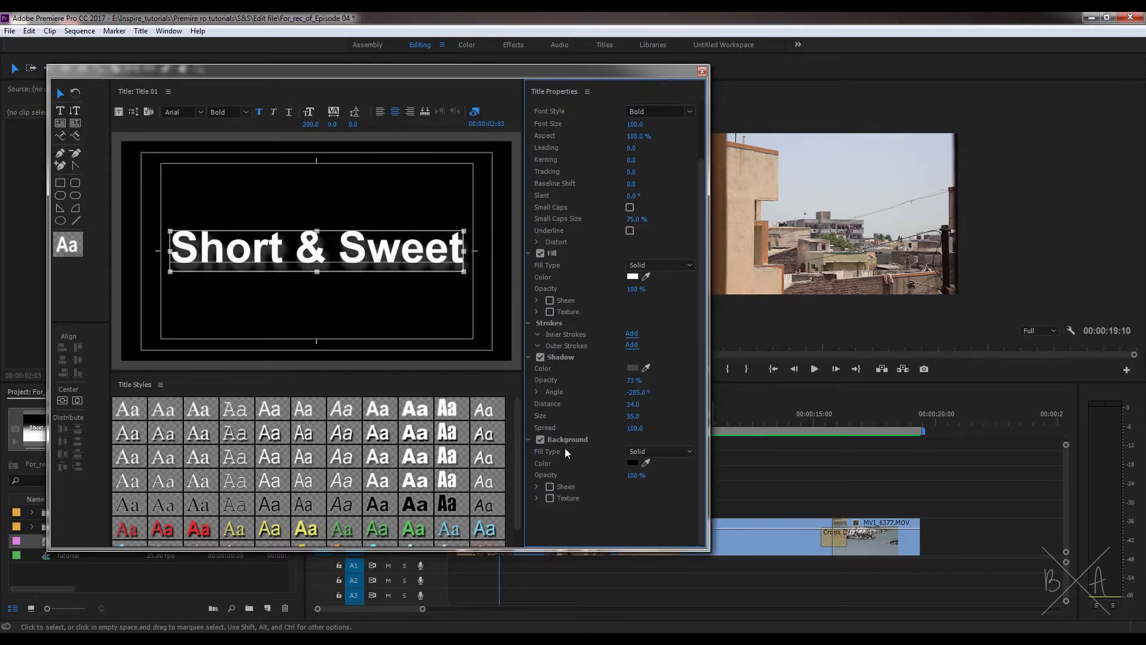
left_click(539, 440)
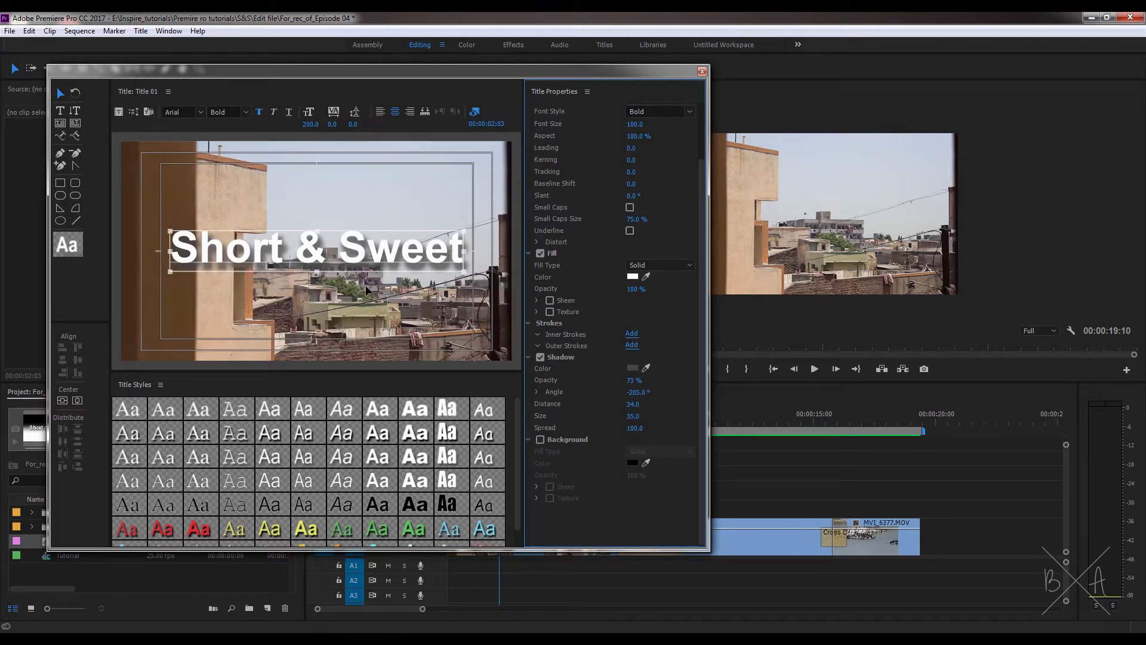
Step: Close the title and shift all the footage clips on V1 to start at 00:00:10:00
scroll(603, 143, "up", 3)
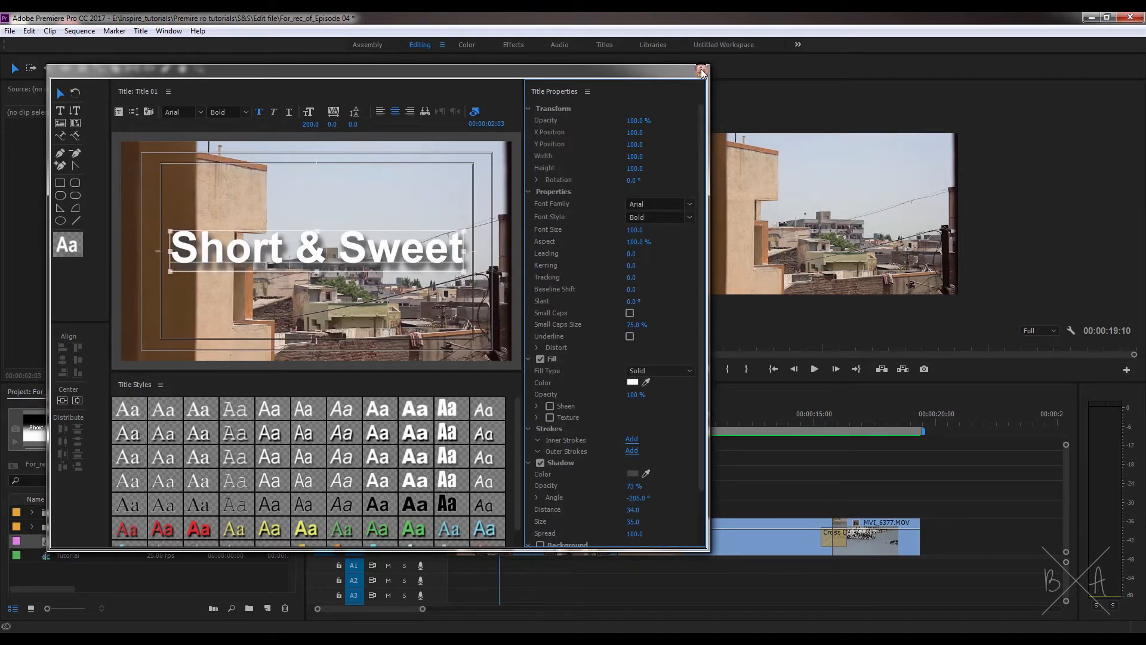
left_click(702, 71)
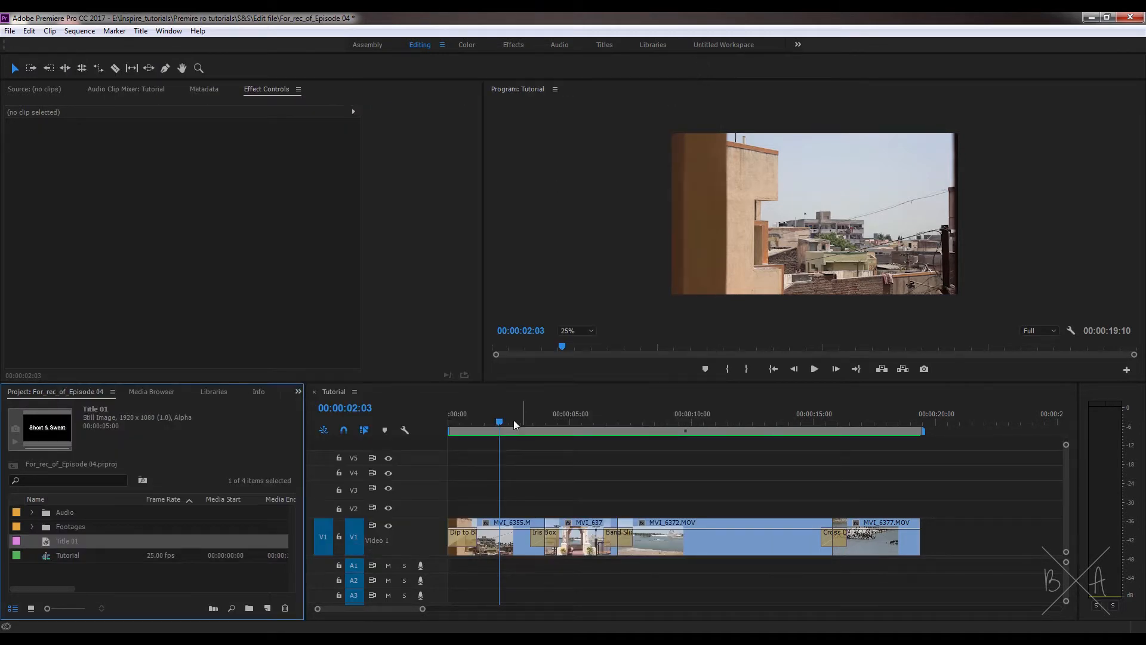
left_click_drag(513, 420, 691, 447)
left_click_drag(944, 513, 740, 532)
left_click(739, 503)
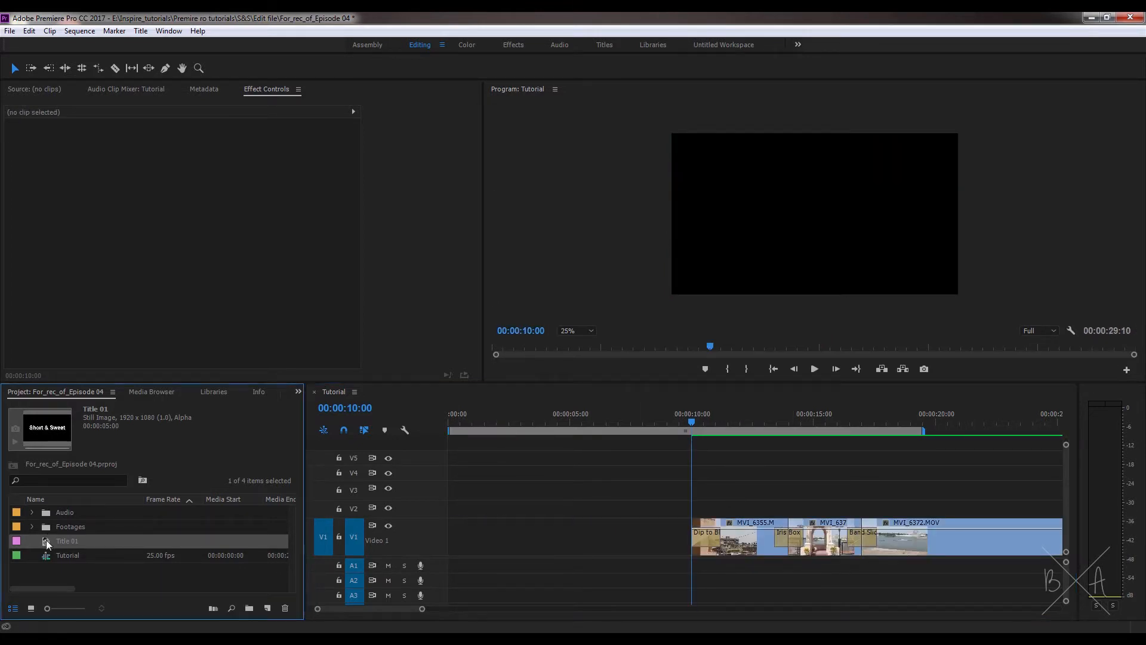
Step: Place Title 01 at the start of V1 and extend it to meet the first footage clip at 00:00:10:00
left_click_drag(45, 541, 487, 540)
left_click(487, 540)
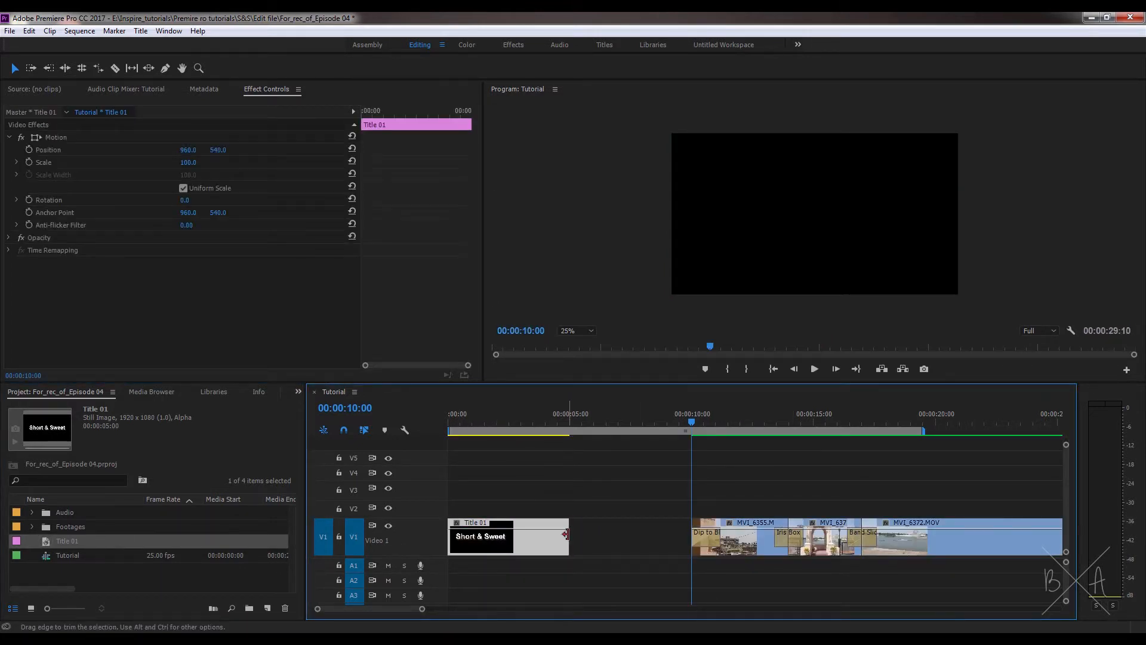
left_click_drag(569, 538, 691, 537)
left_click(701, 499)
Step: Return the playhead to the start of the sequence and open the placed Title 01 clip for editing
left_click_drag(683, 420, 447, 447)
left_click(478, 539)
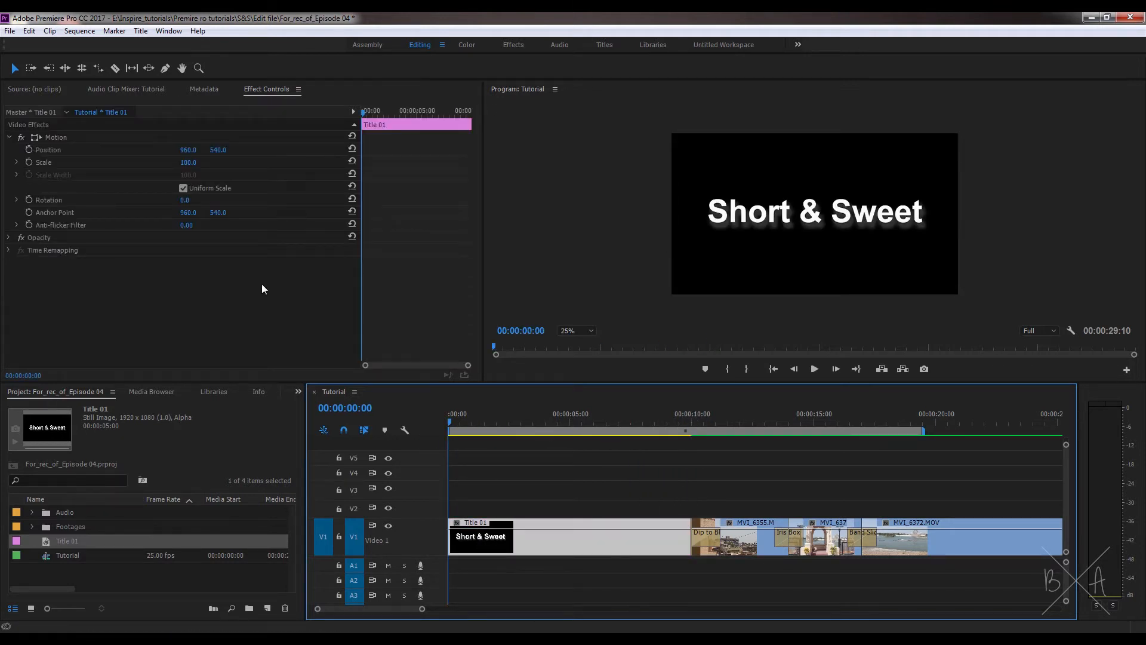
double_click(487, 539)
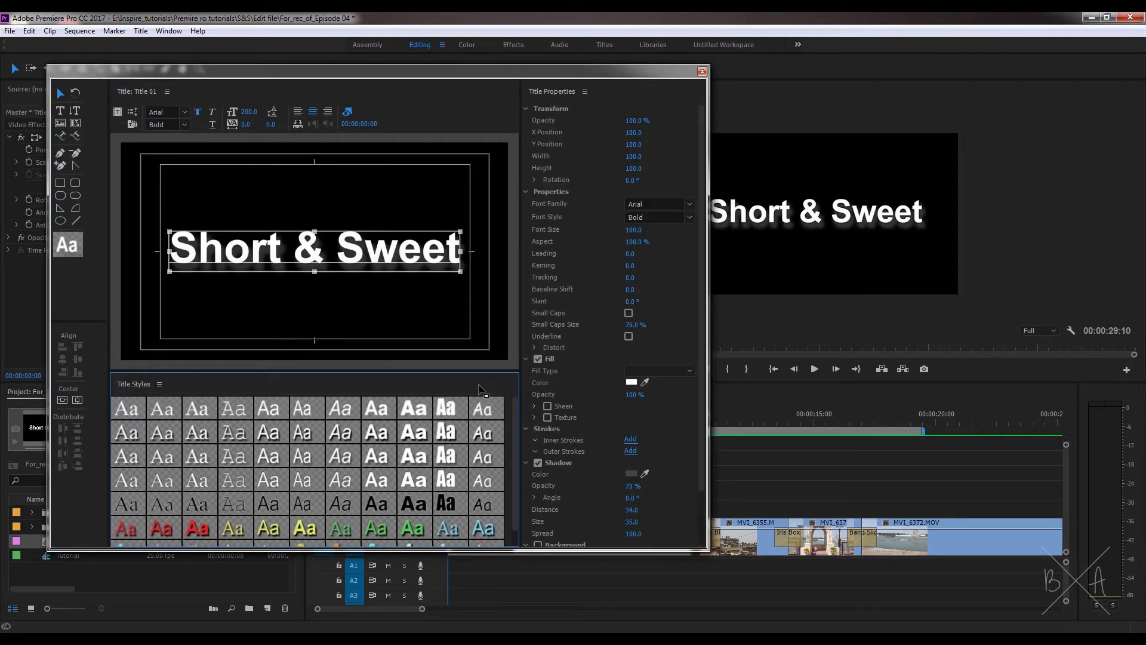
Step: Close the title, fit the whole sequence into view and move the playhead to about 00:00:09:08, shortly before Title 01 ends
left_click_drag(515, 403, 514, 392)
left_click(680, 85)
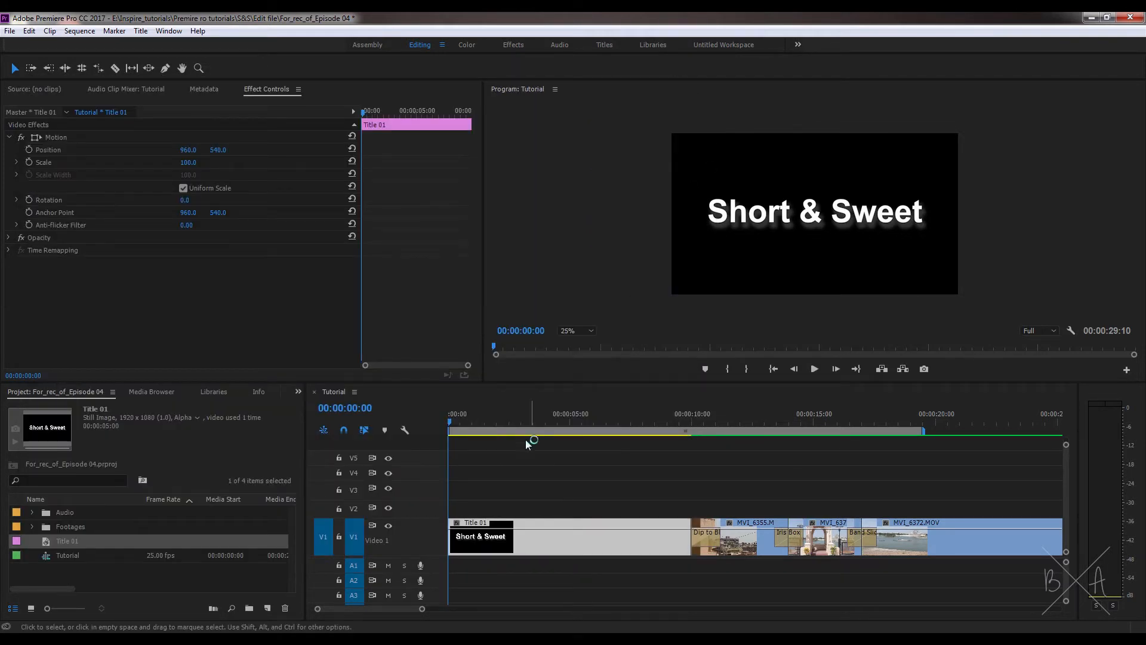
left_click(493, 465)
key("minus")
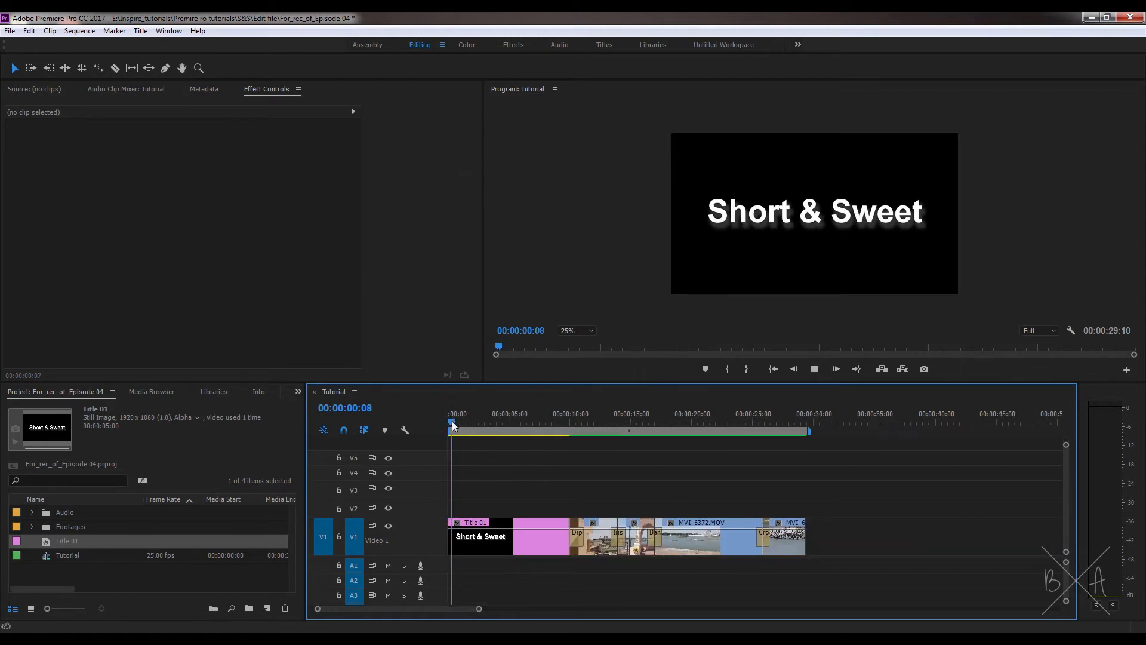
left_click_drag(451, 421, 565, 446)
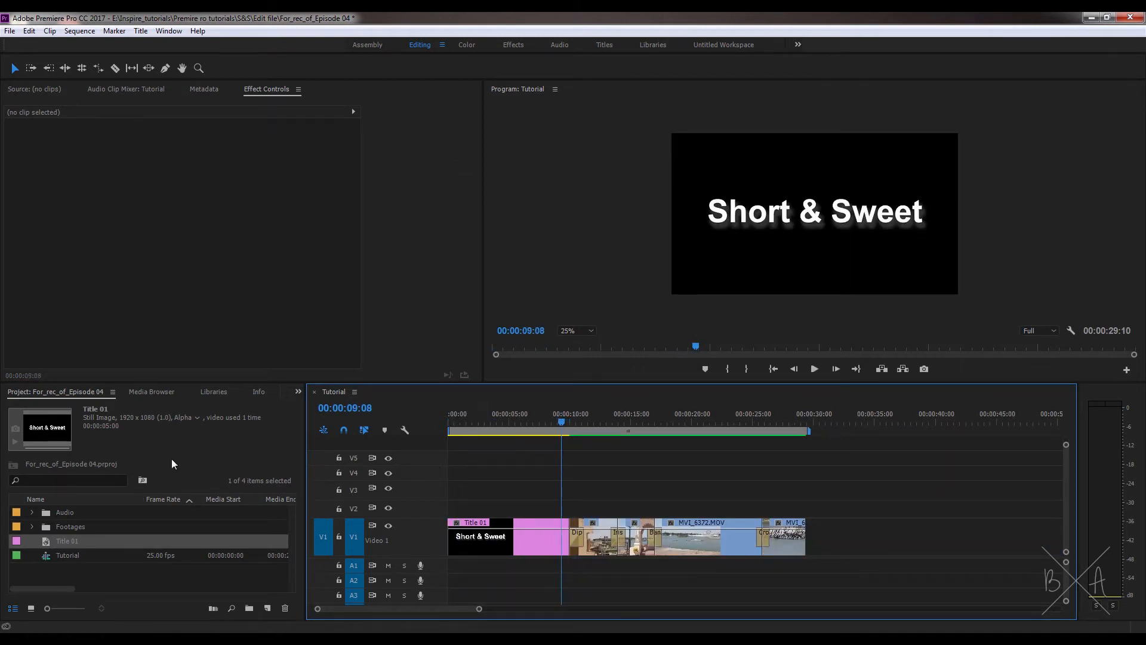
Step: Find the Dip to Black transition, apply it at the end of Title 01 on V1 and play through the cut
left_click(298, 392)
left_click(326, 461)
left_click(86, 407)
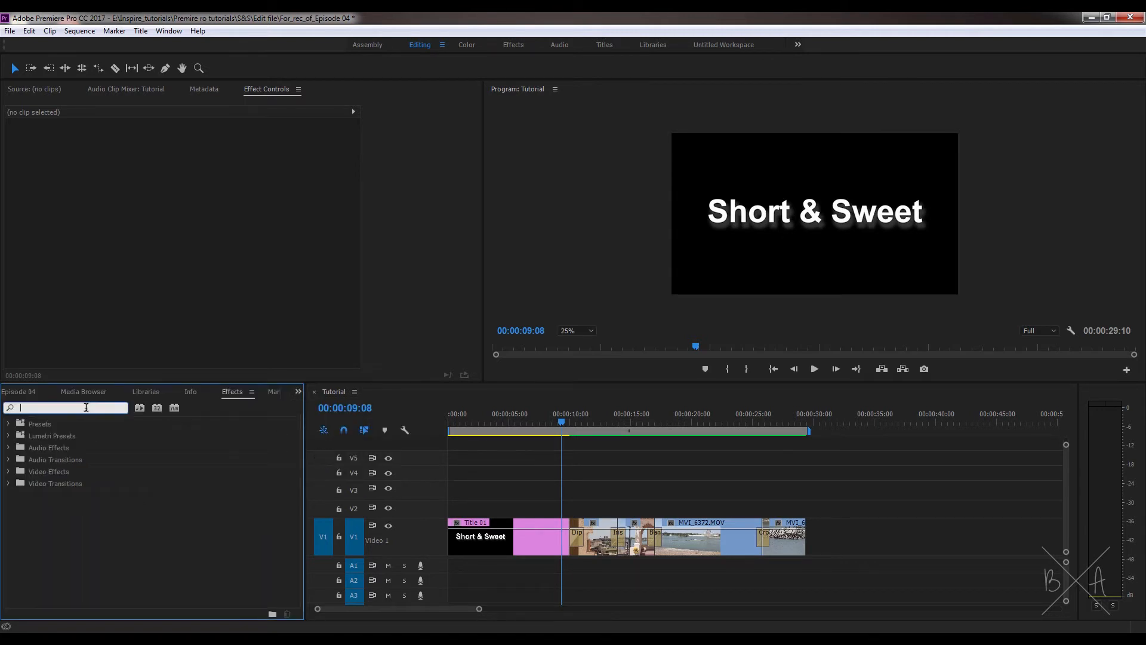
type("dip")
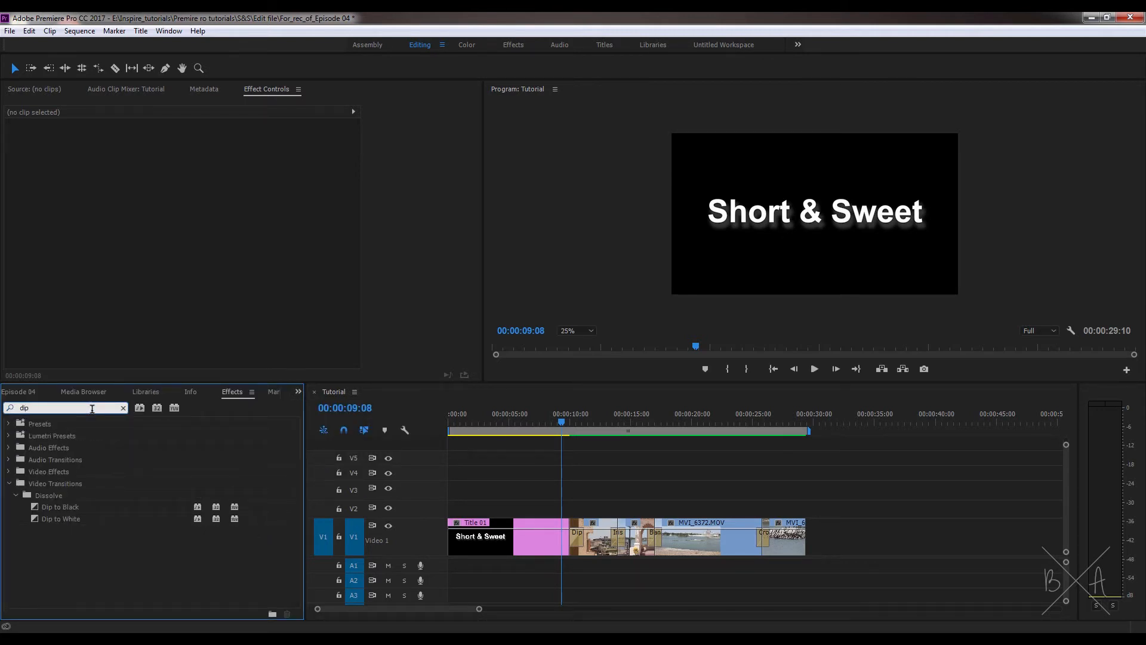
left_click_drag(54, 507, 567, 536)
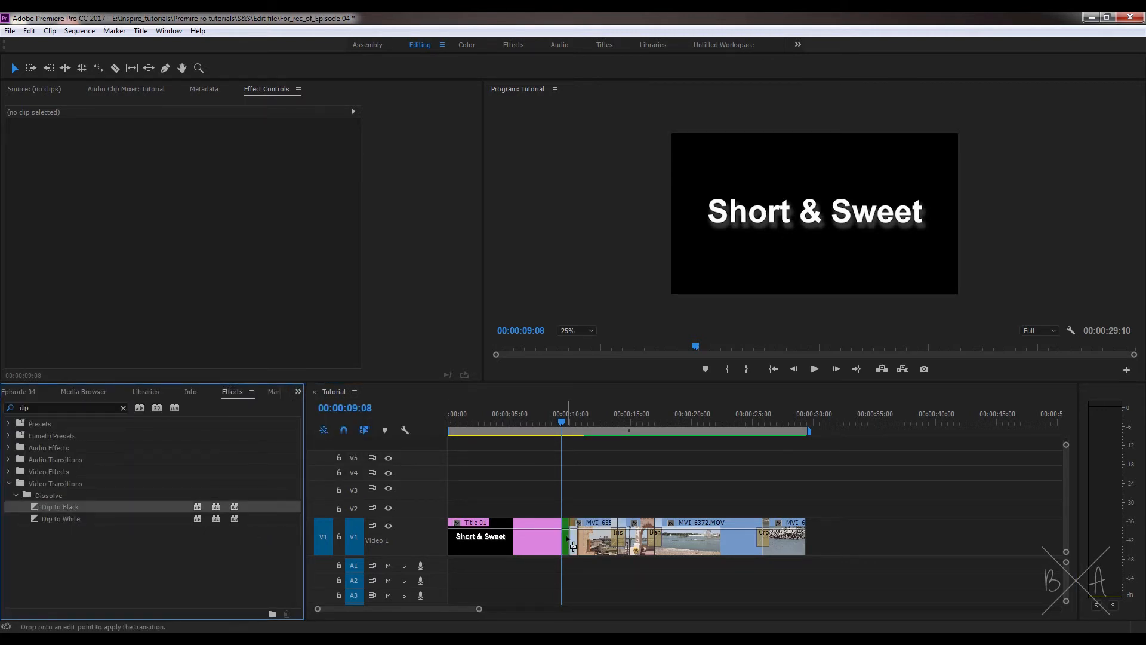
key("space")
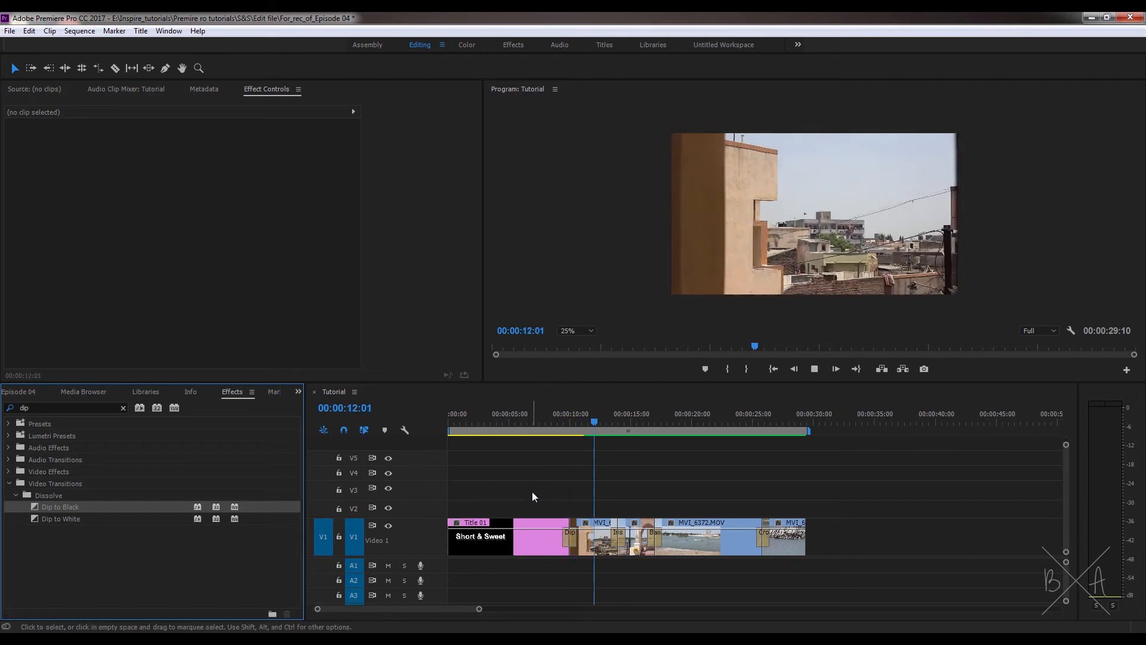
Step: Apply Dip to Black to the start of Title 01 on V1 and play the sequence from its beginning
key("Home")
left_click_drag(394, 526, 455, 536)
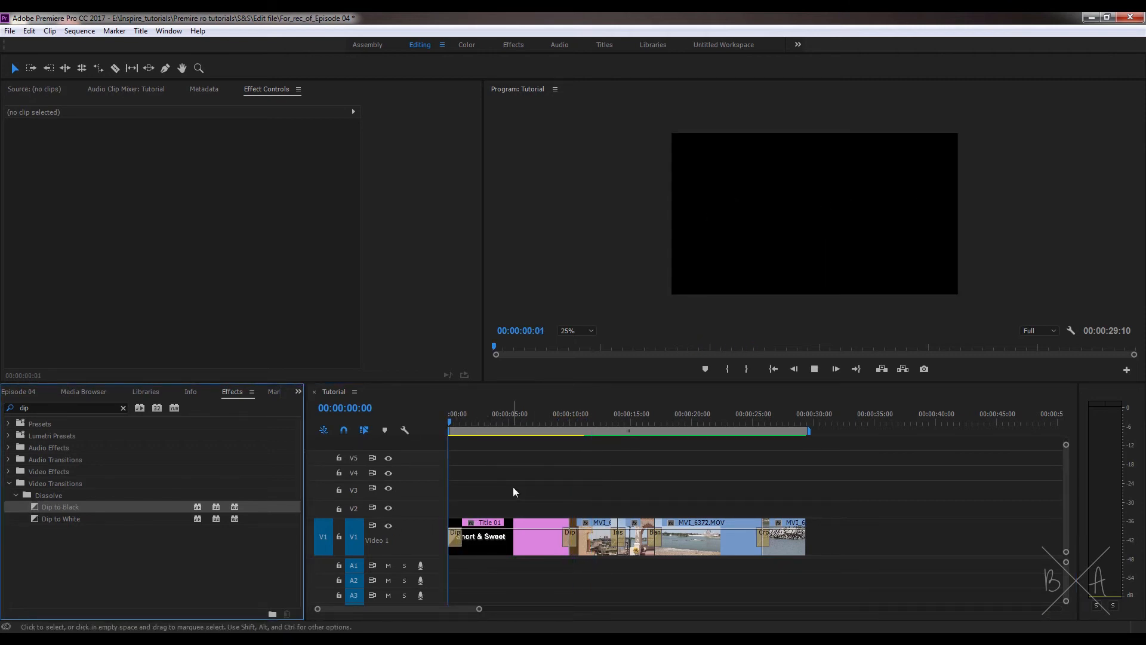
key("space")
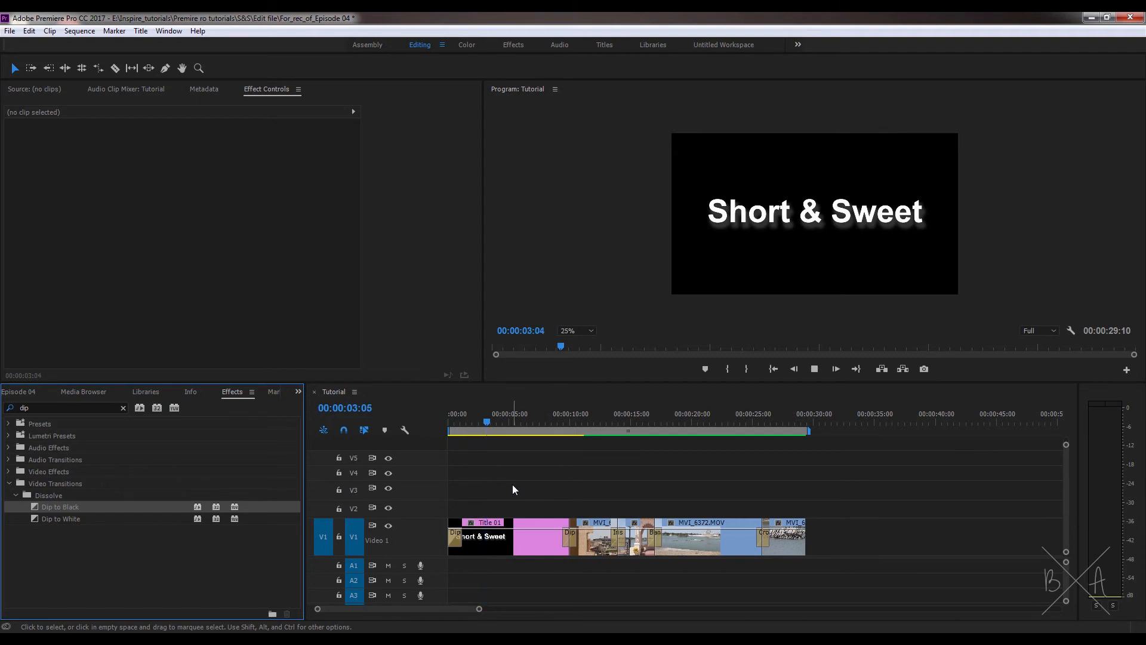